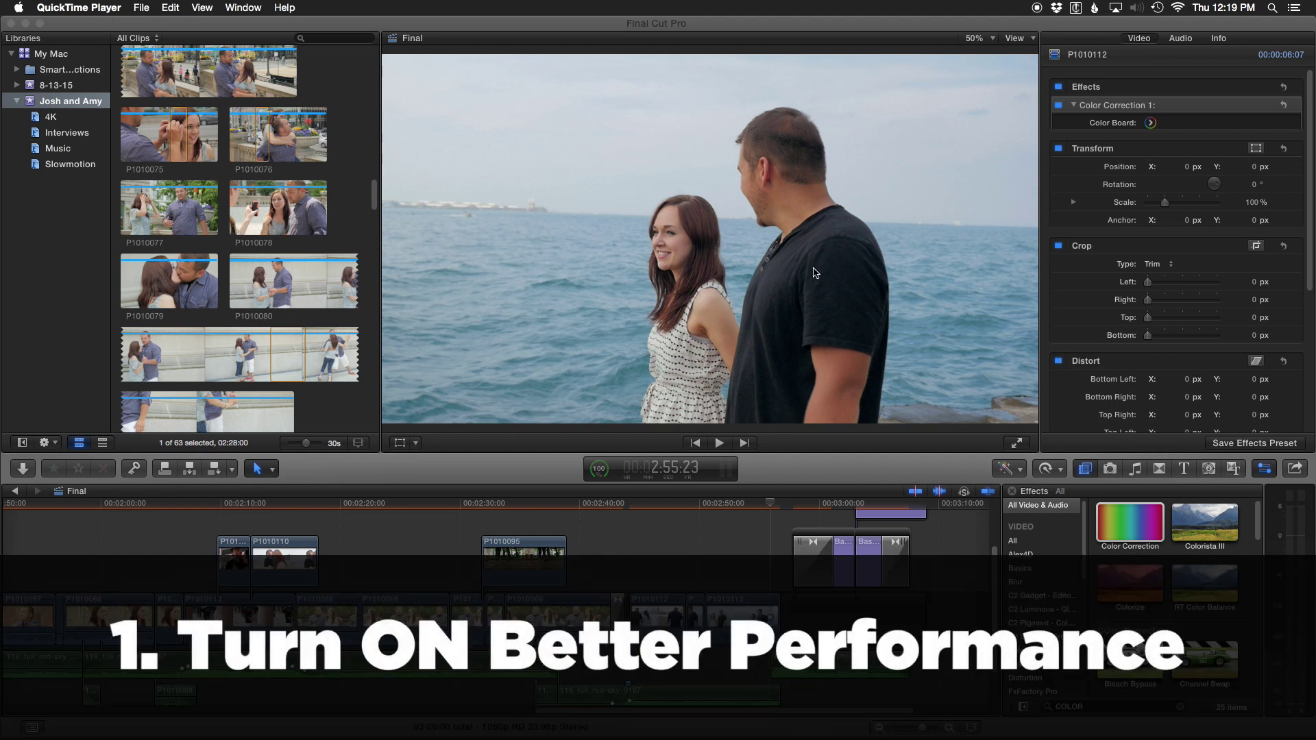
Step: Set the viewer's playback quality to Better Performance and confirm it is checked
click(1036, 42)
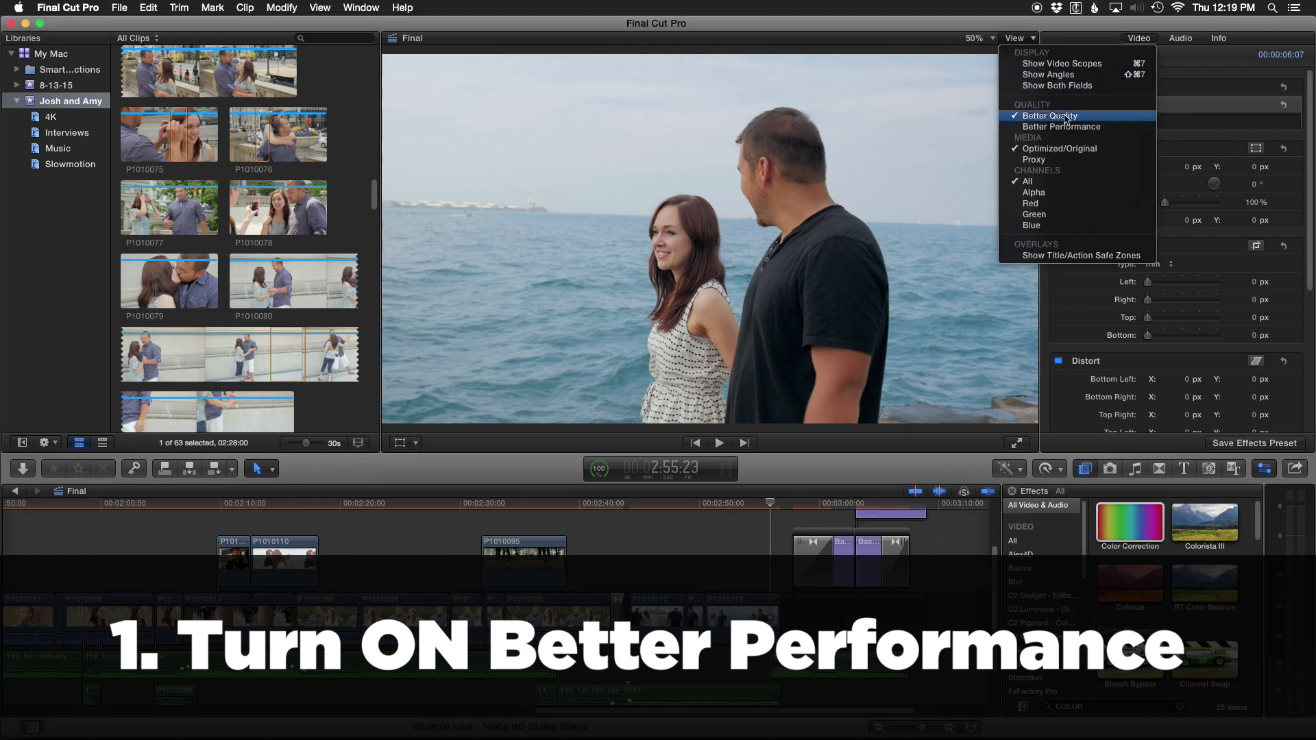
click(1105, 128)
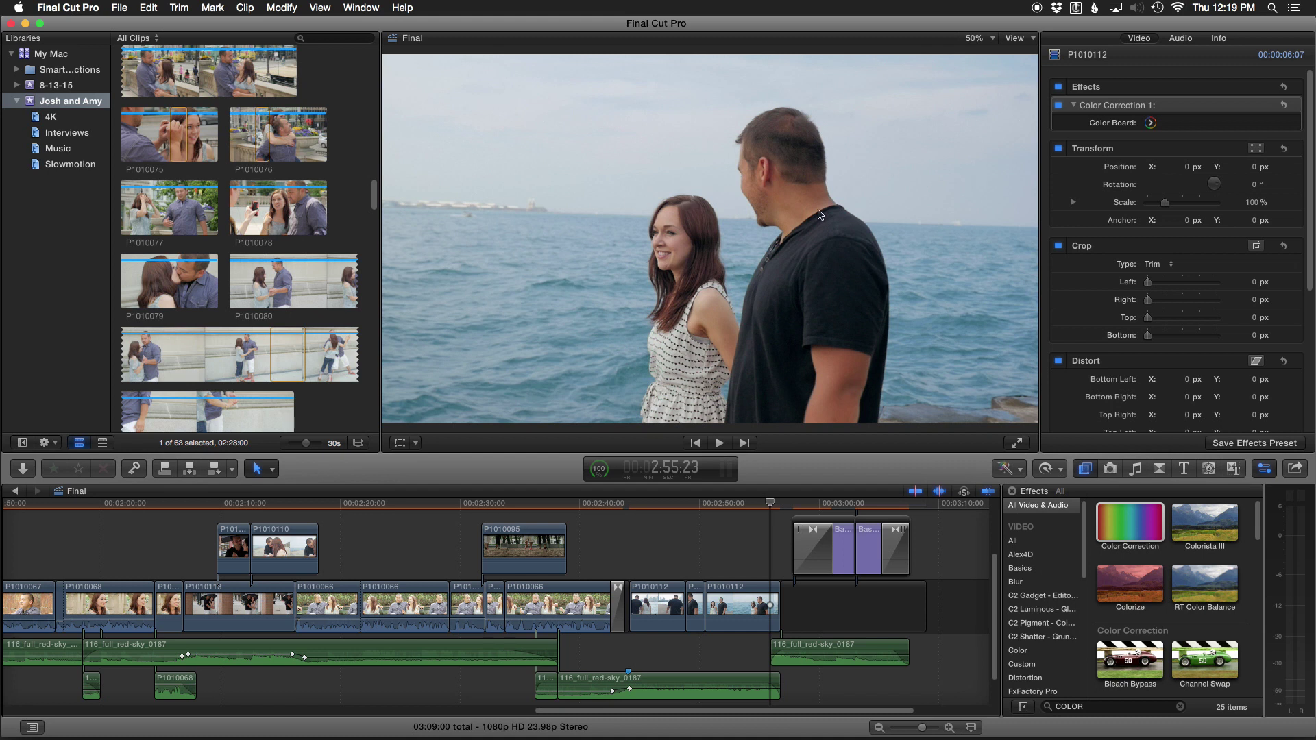
click(1026, 40)
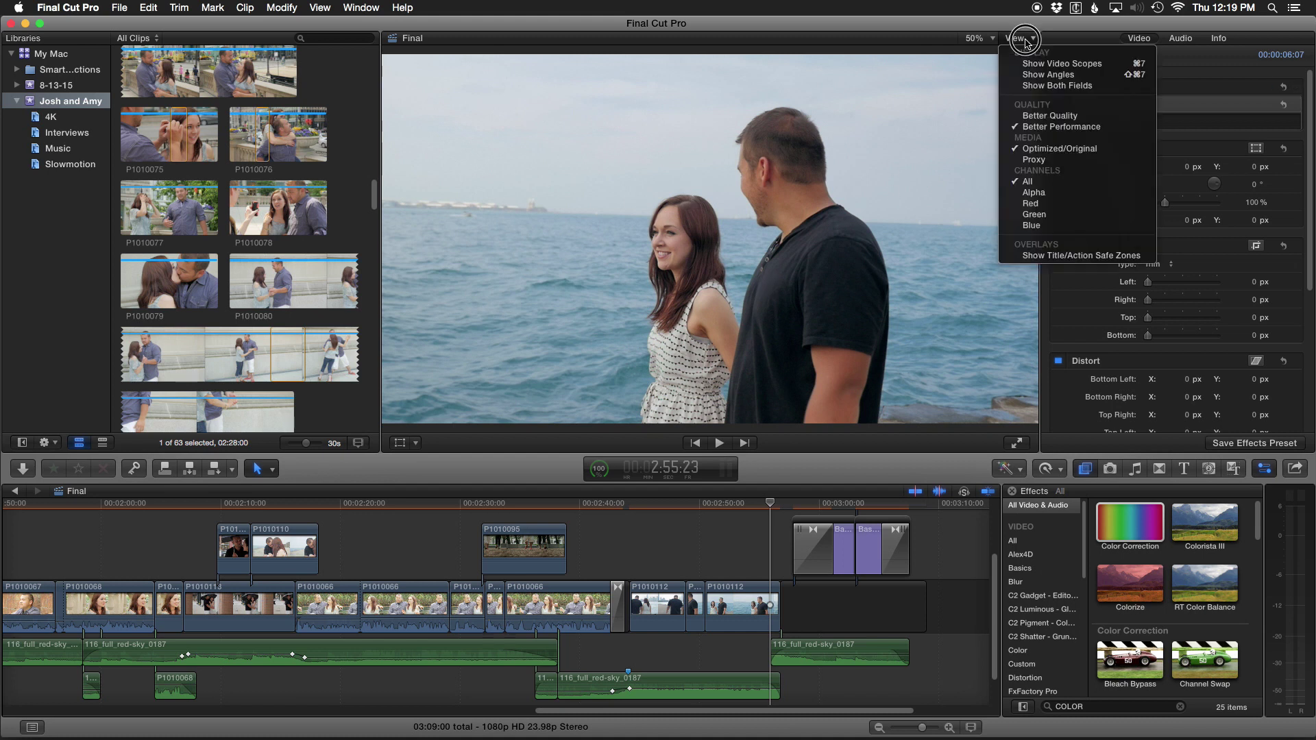
click(1062, 126)
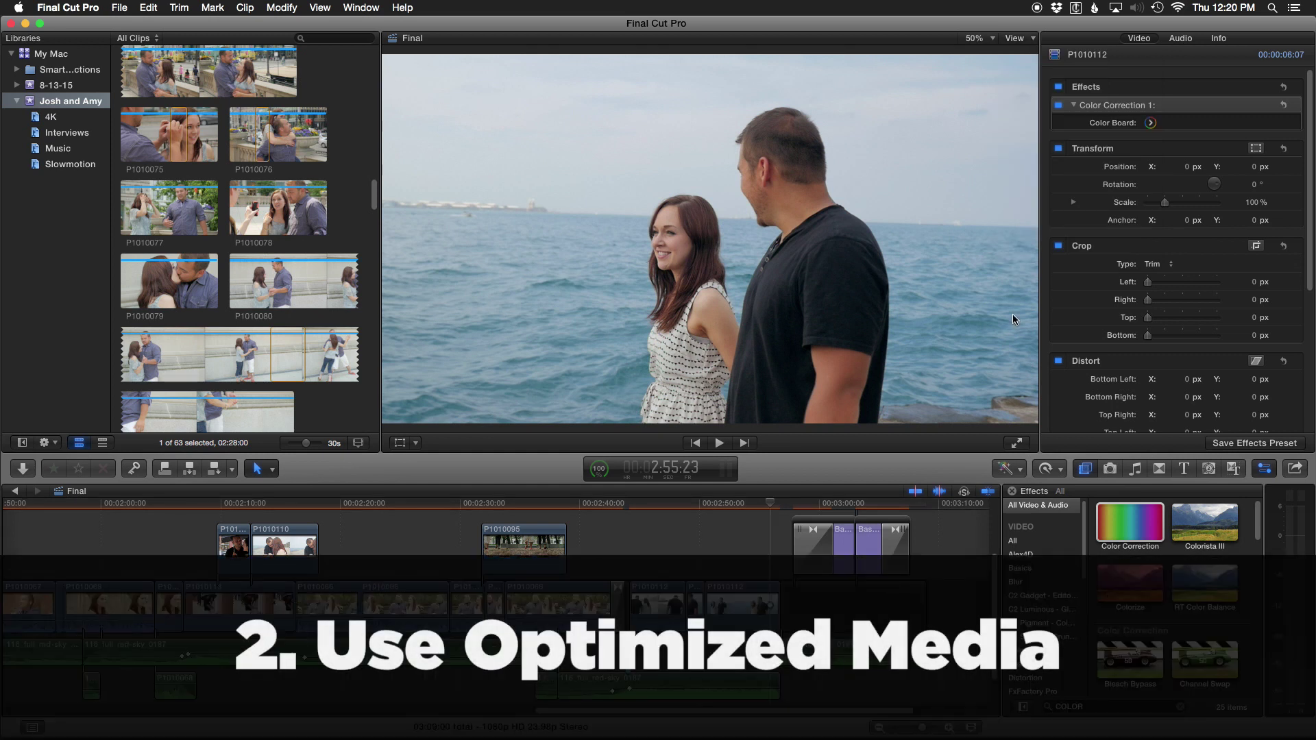
Step: Open Media Import on the CANON camera, select Clip #1, and enable Create optimized media
key(super+i)
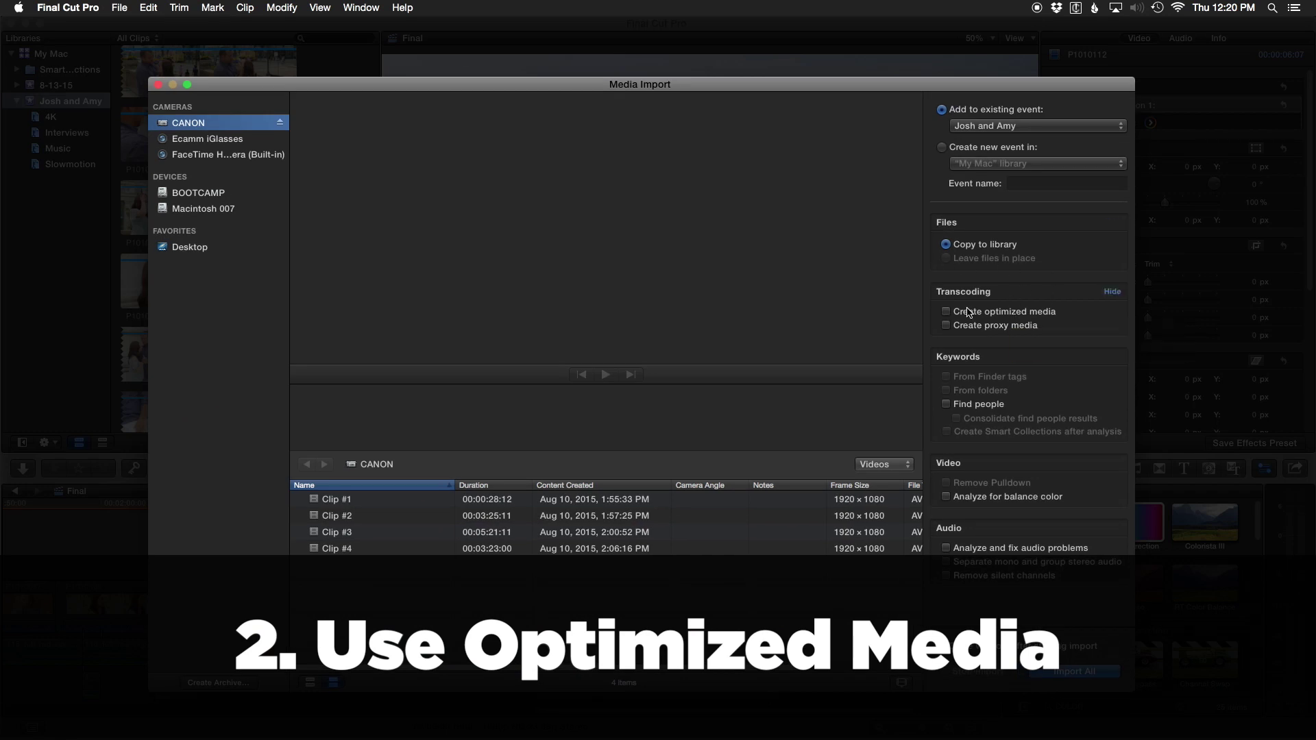
click(615, 500)
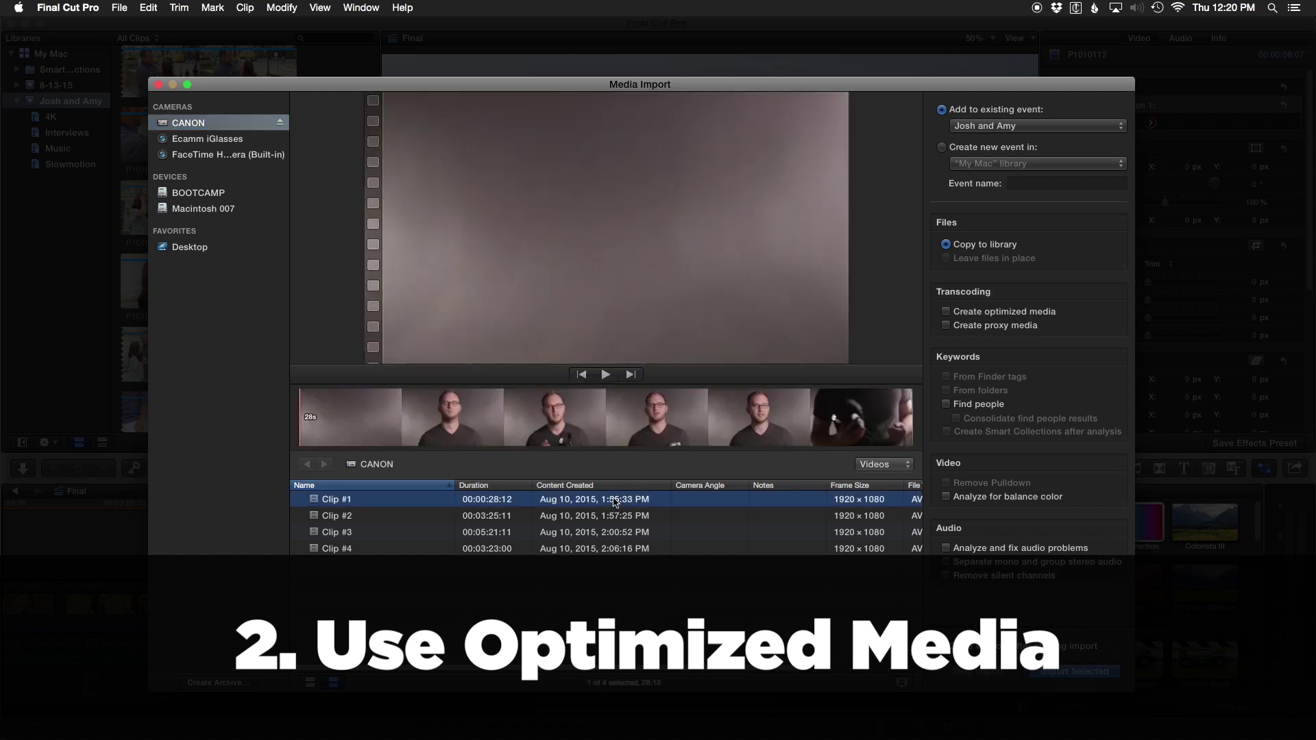
click(1008, 313)
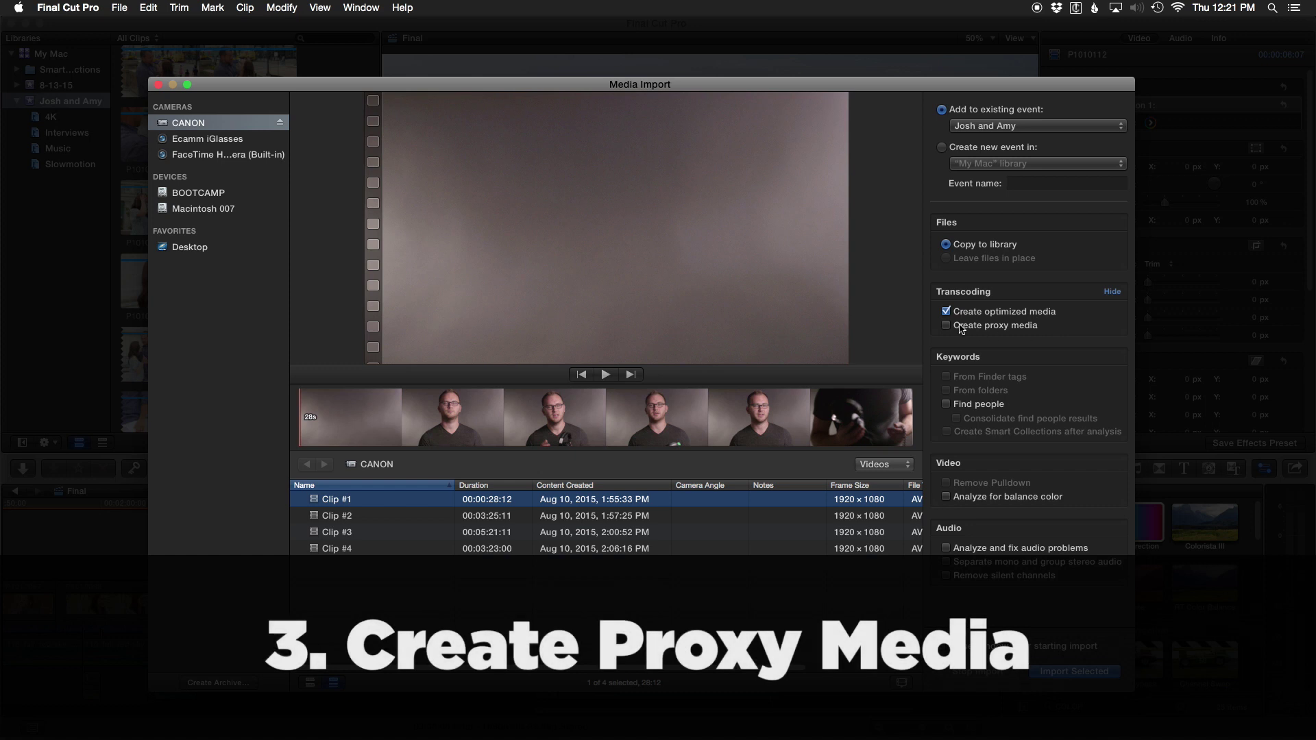
Step: Switch import transcoding to proxy media only, close Media Import, and set viewer playback to Proxy
click(985, 328)
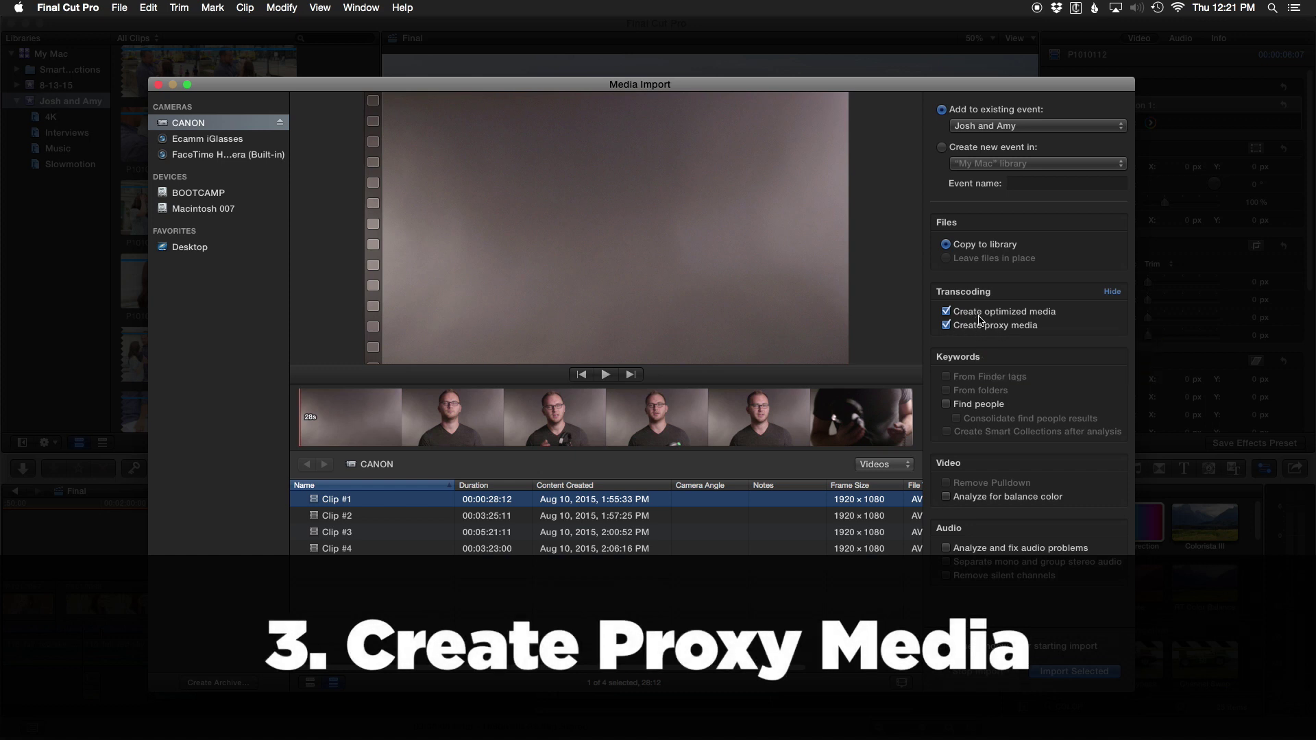
click(980, 314)
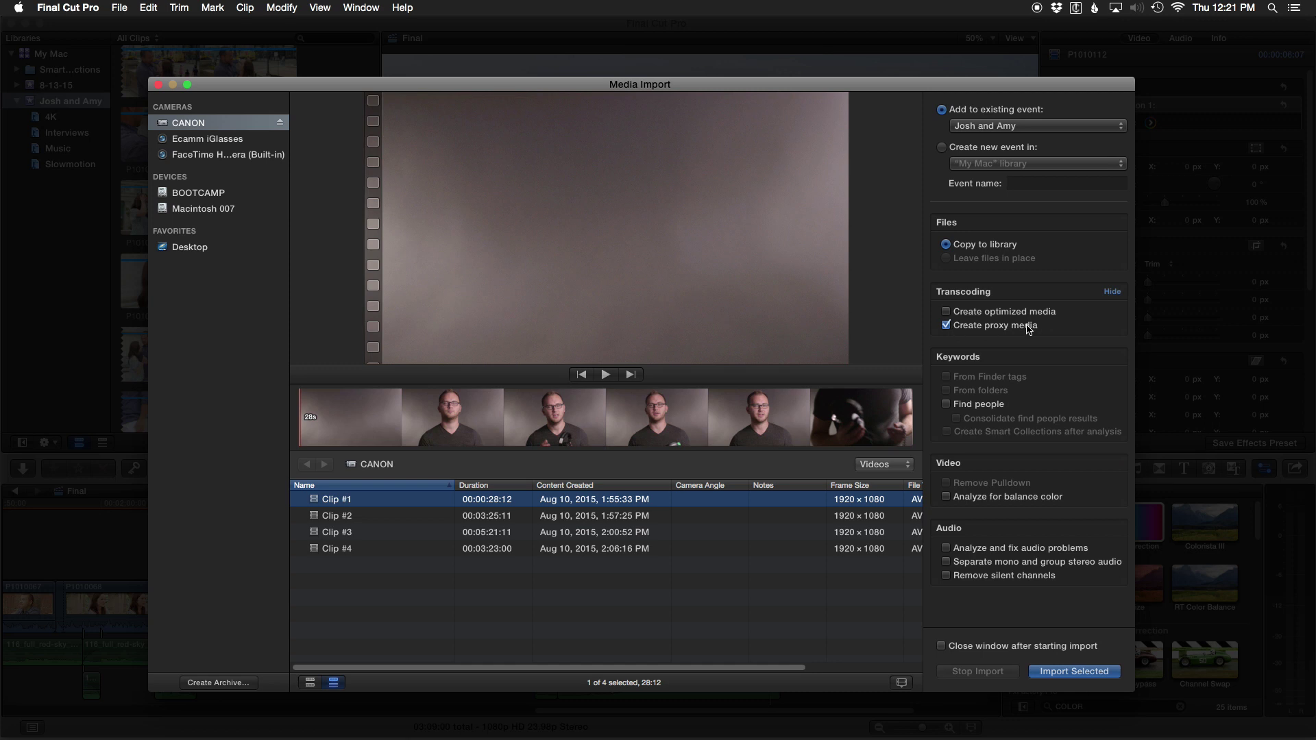
key(super+w)
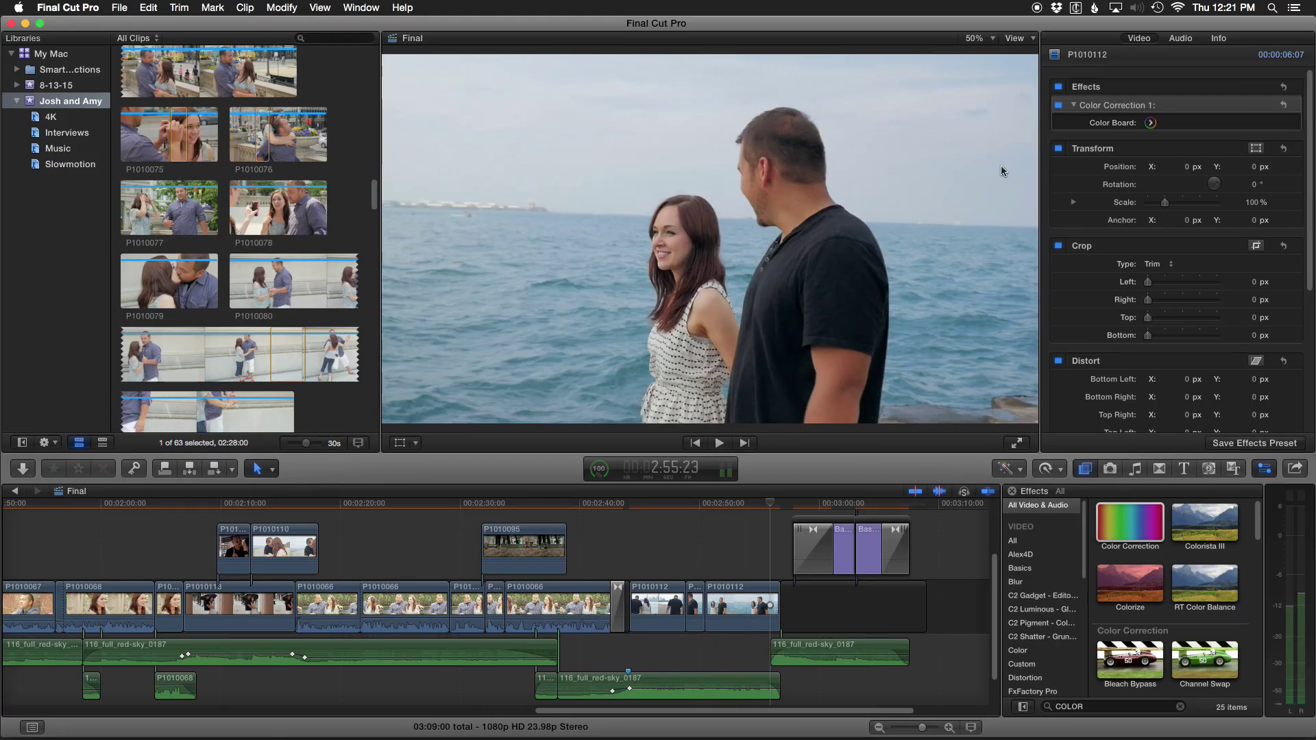
click(1033, 39)
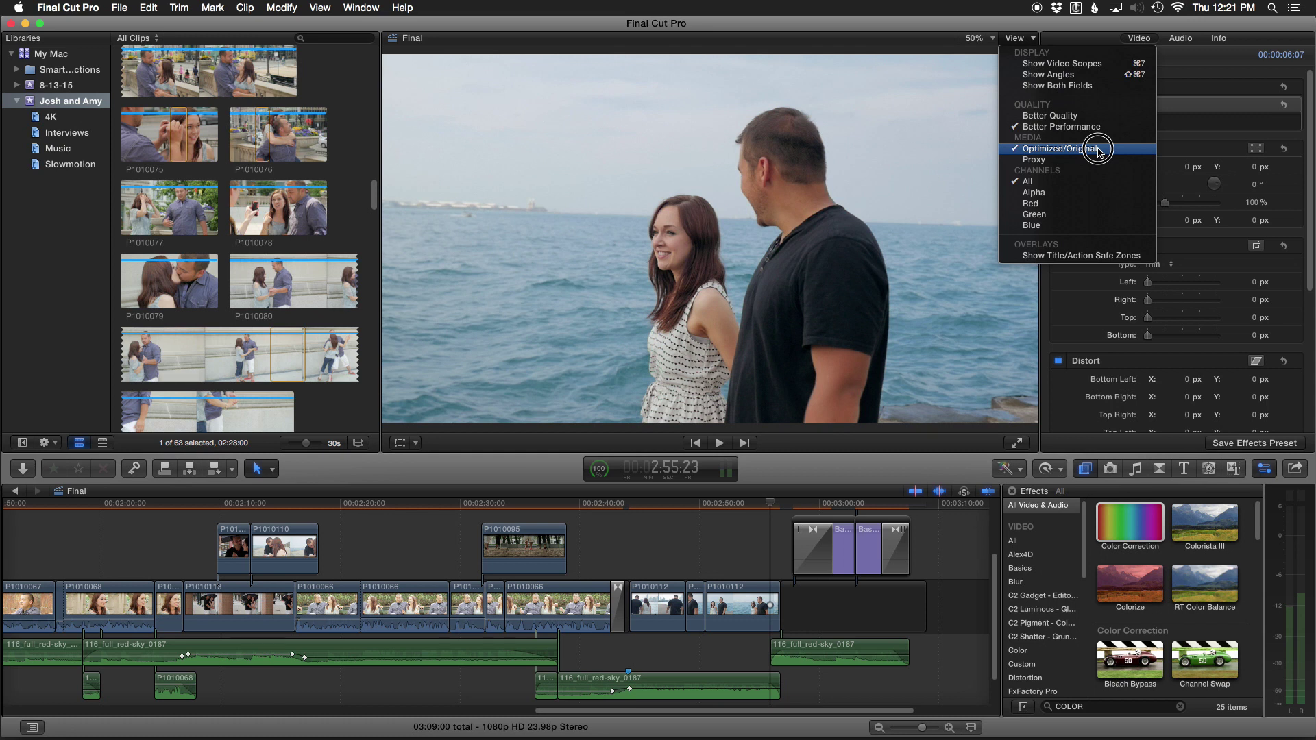
click(1099, 159)
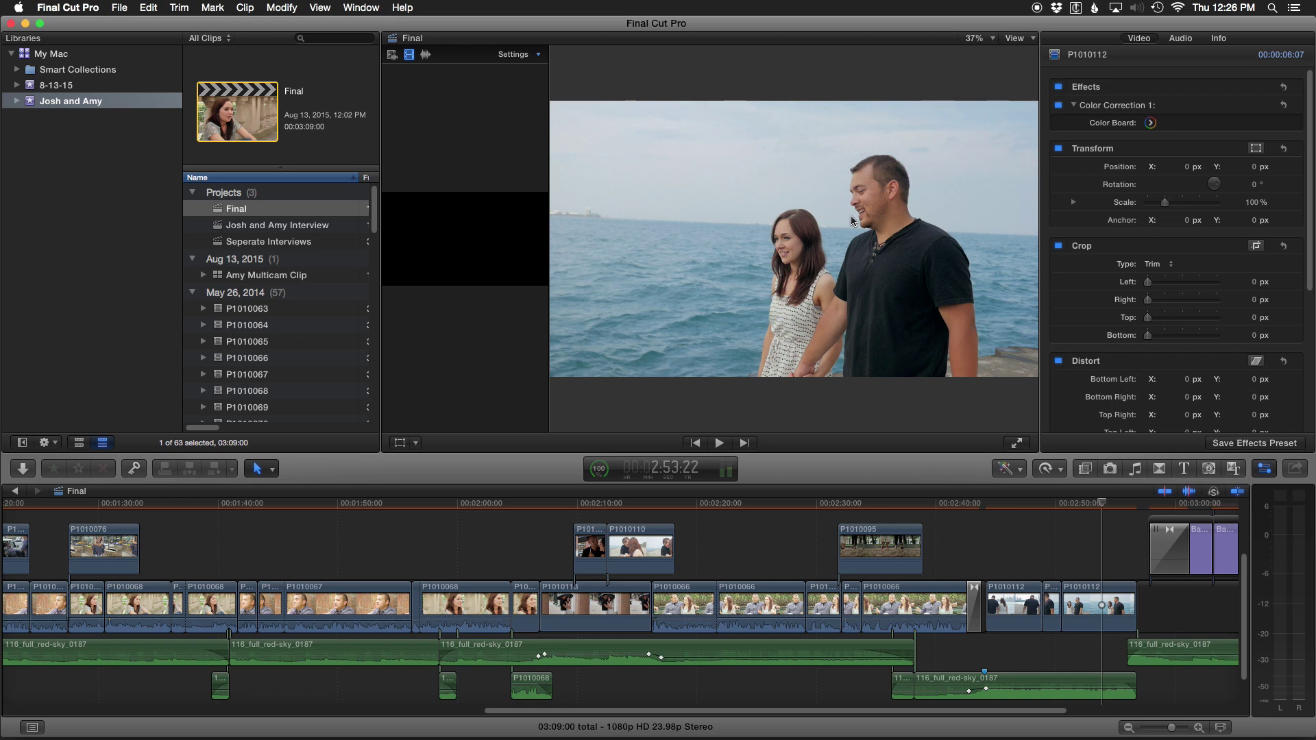
Step: Switch the browser from filmstrip view to list view
key(alt+super+2)
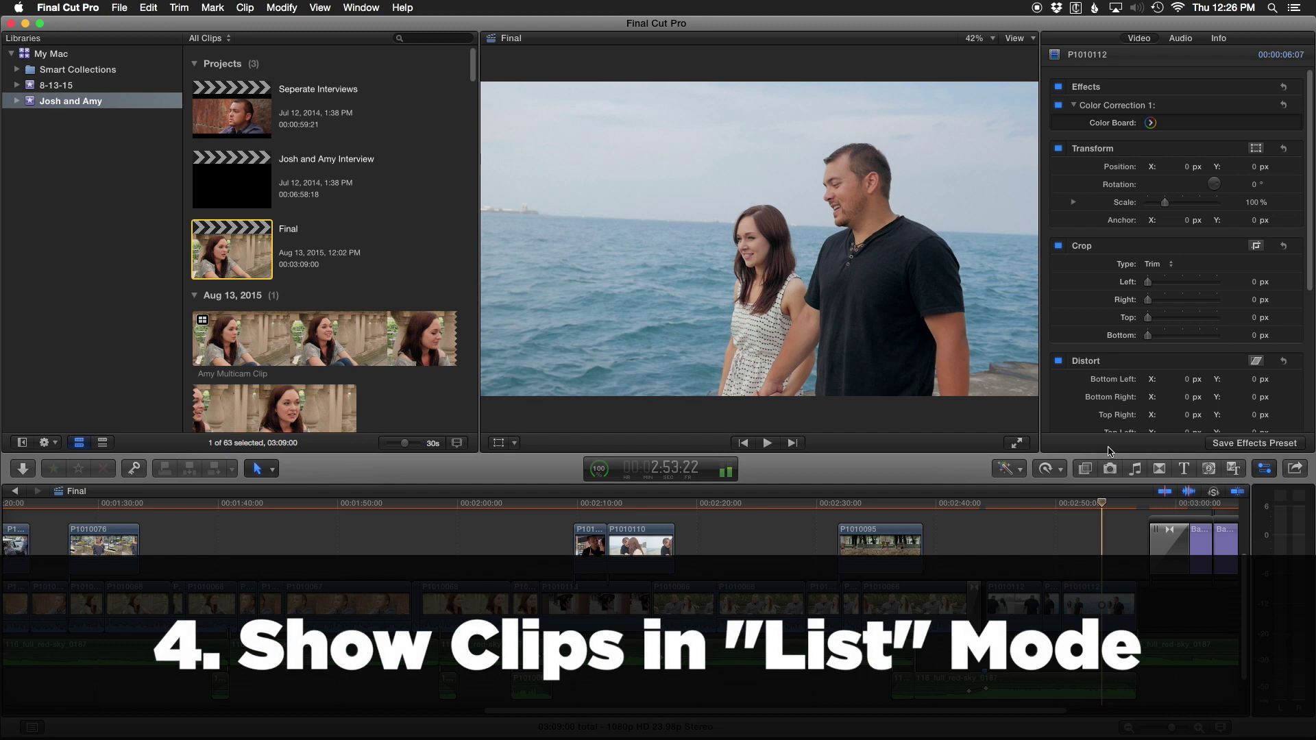
scroll(376, 245, down, 1)
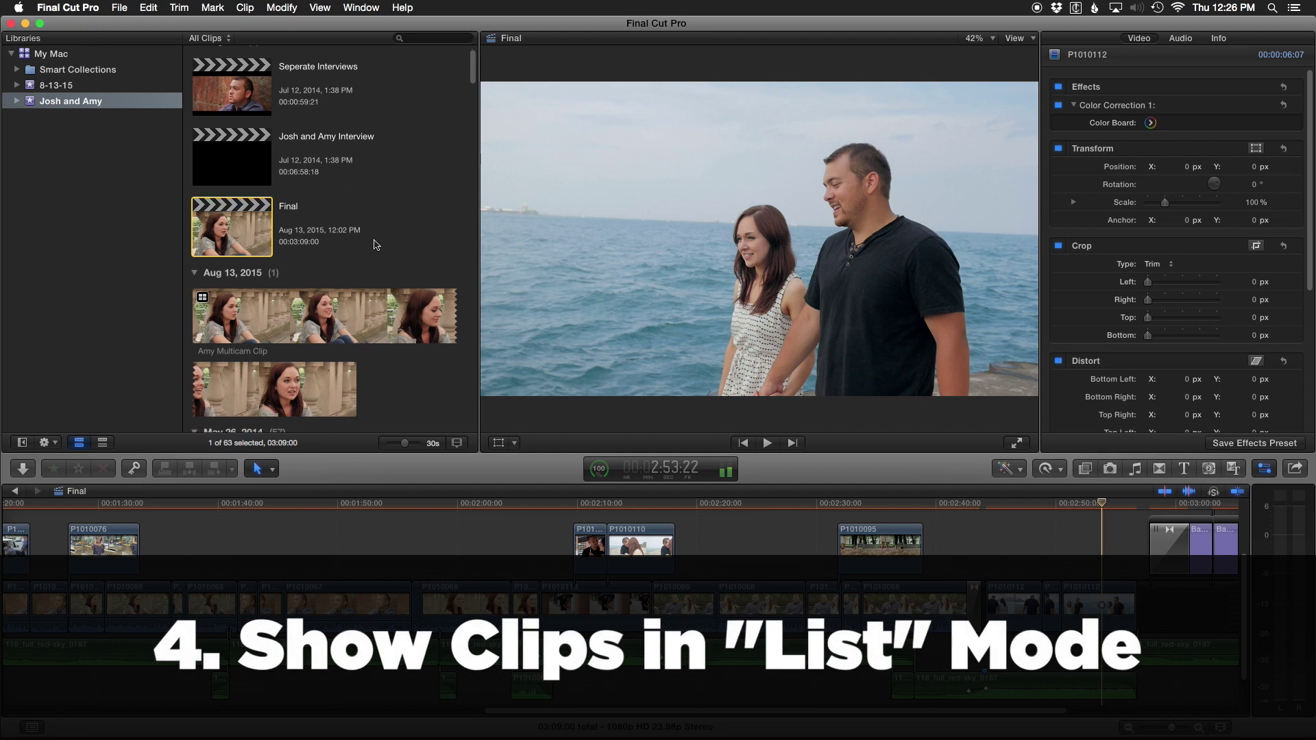
scroll(363, 226, down, 2)
scroll(411, 195, down, 6)
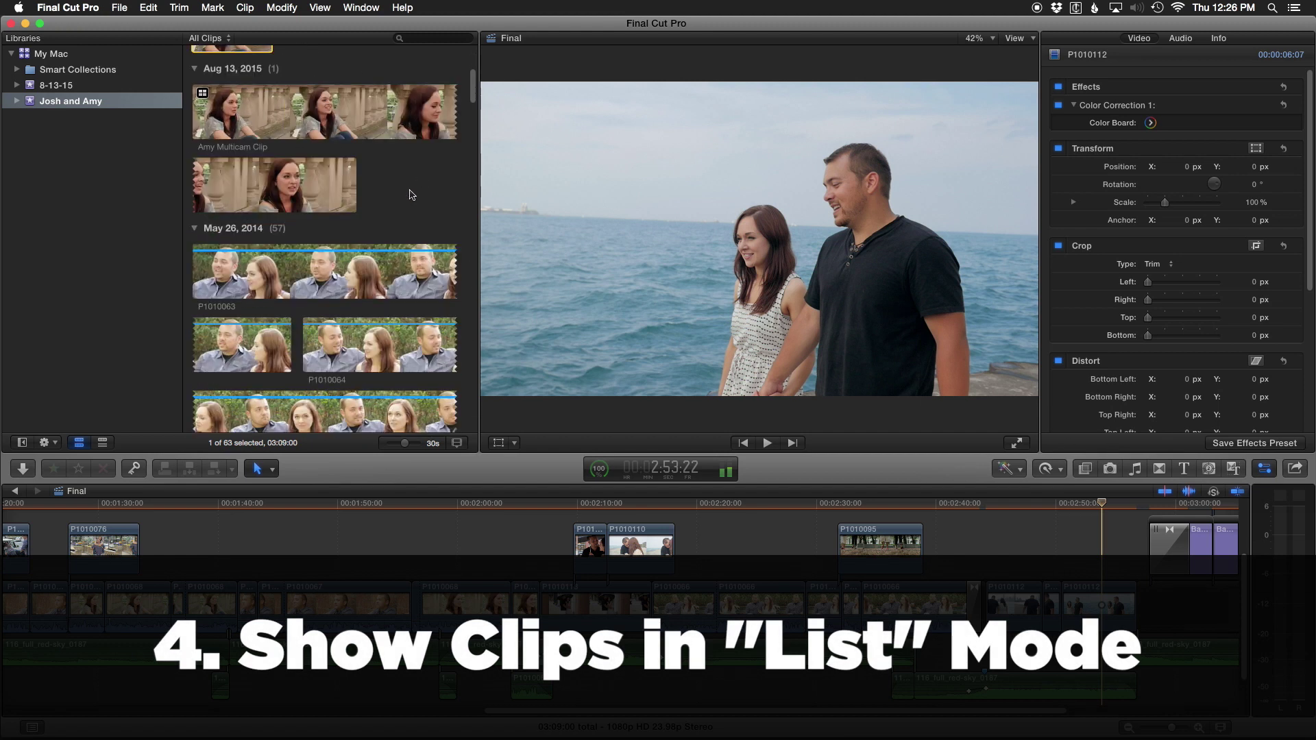
scroll(411, 195, down, 20)
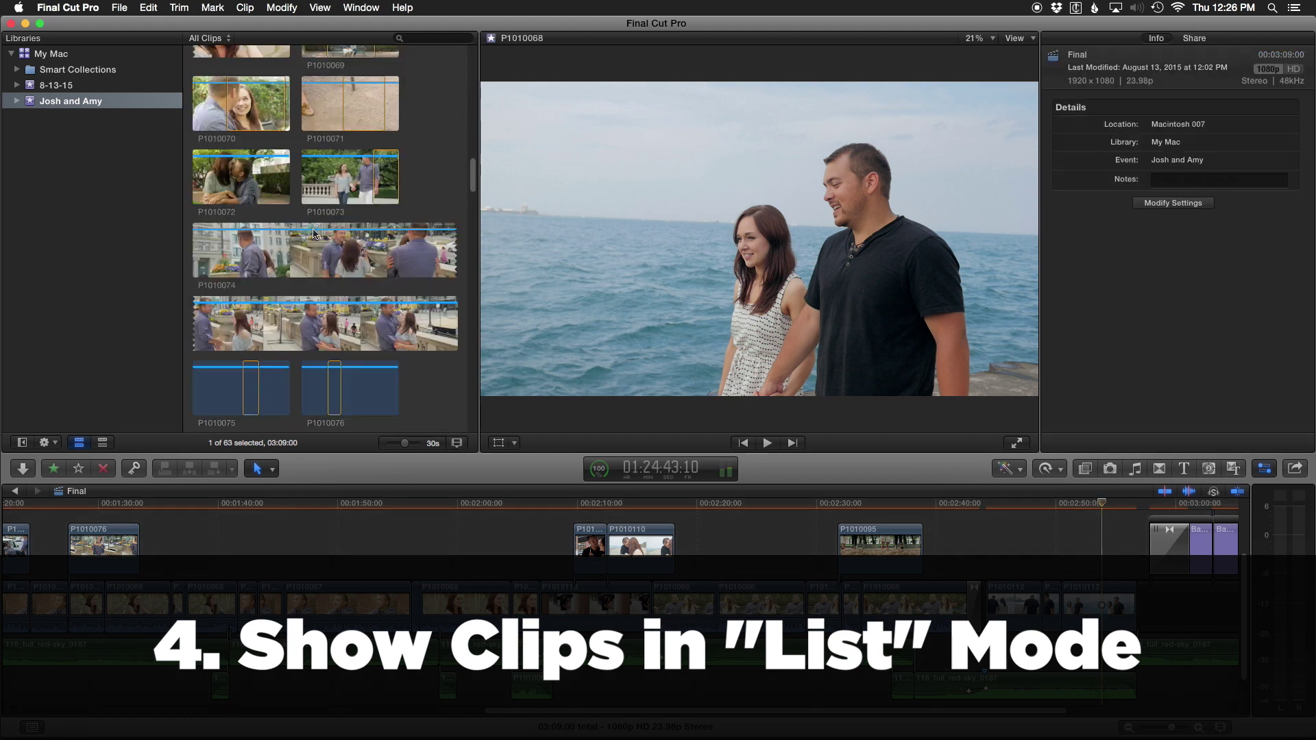
scroll(314, 233, down, 10)
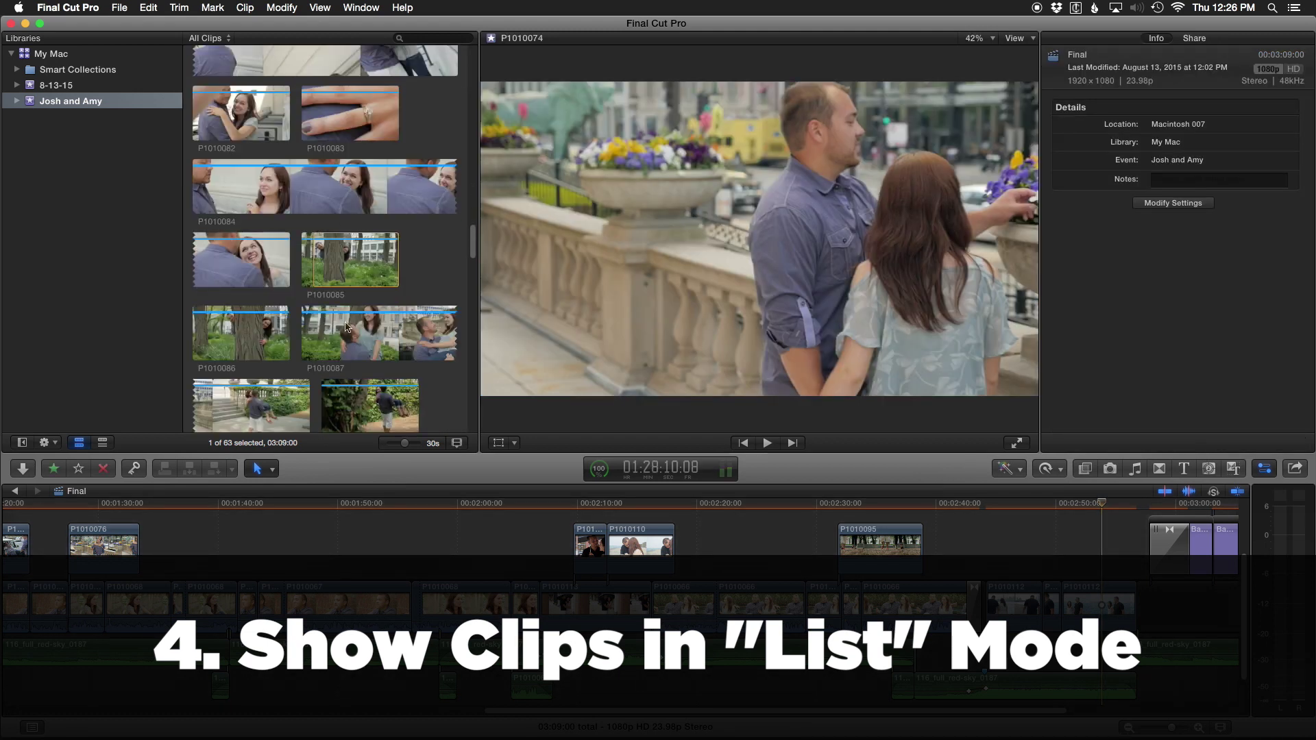
scroll(346, 327, down, 15)
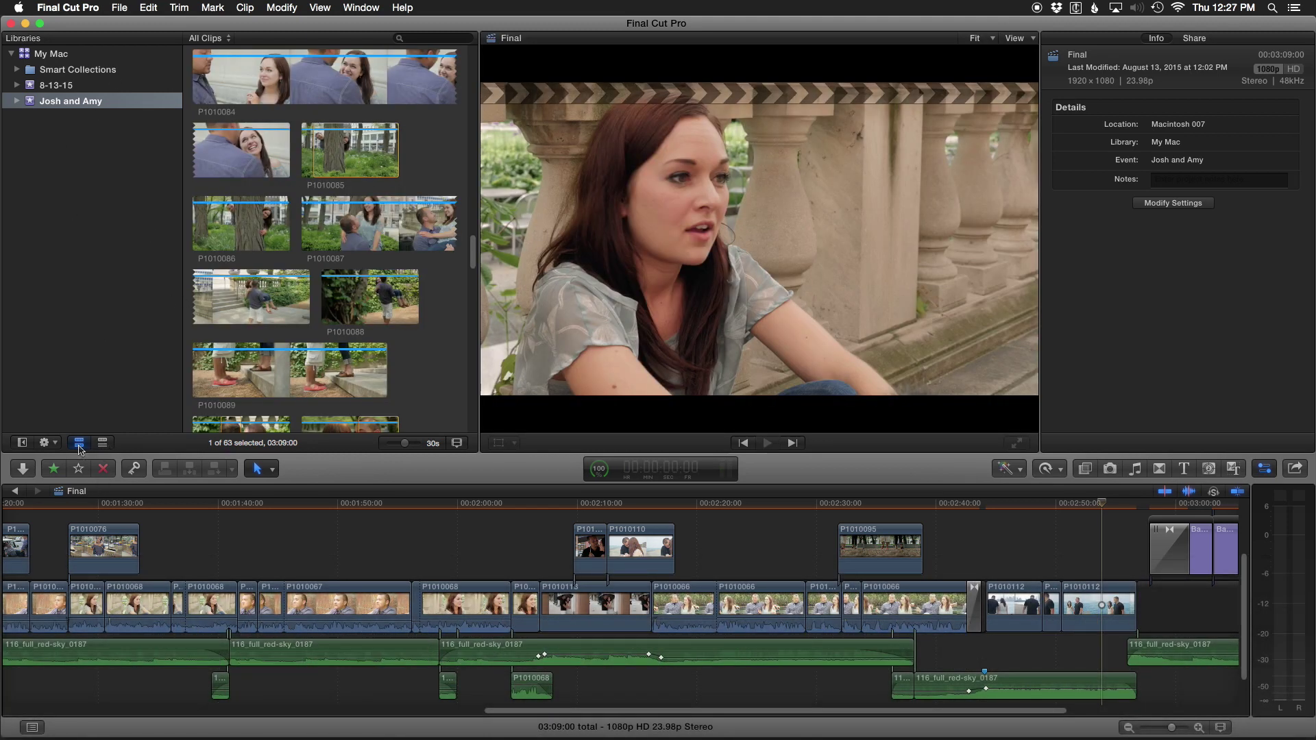
click(102, 443)
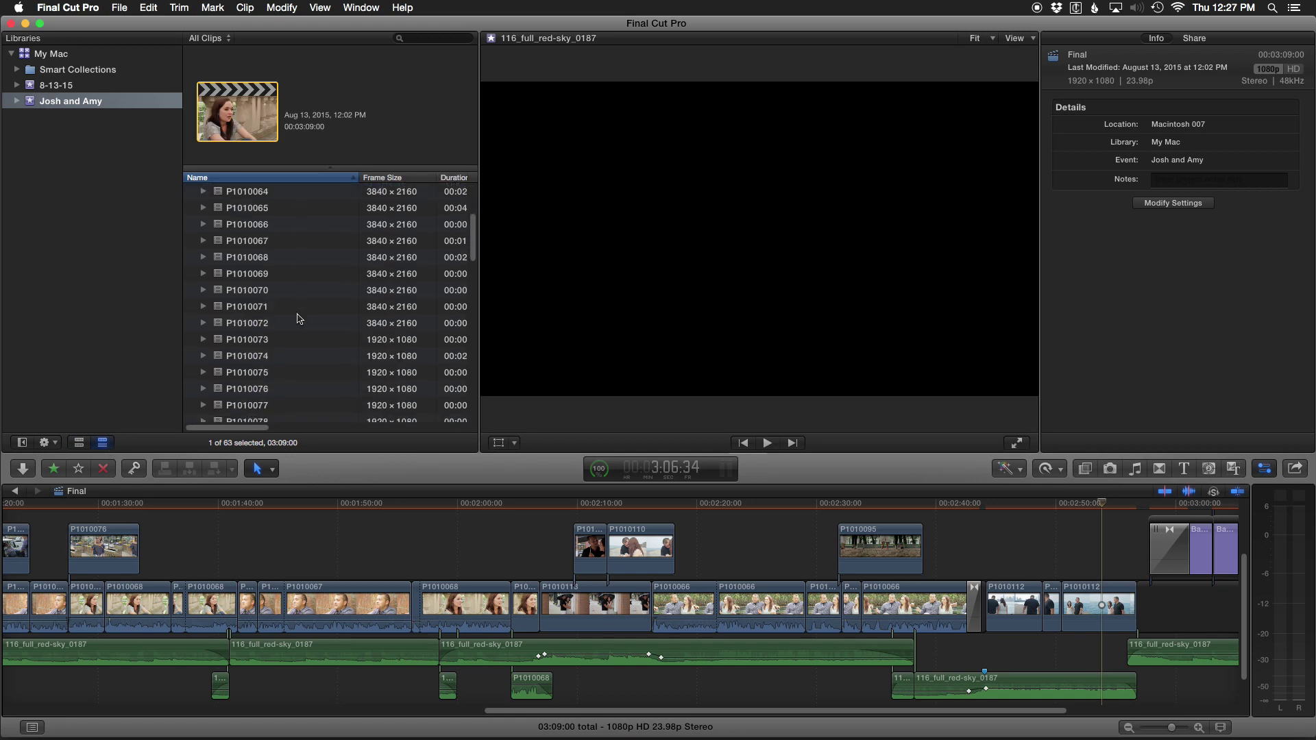
Step: Select clip P1010113 in the browser list and play it in the viewer
scroll(278, 321, up, 5)
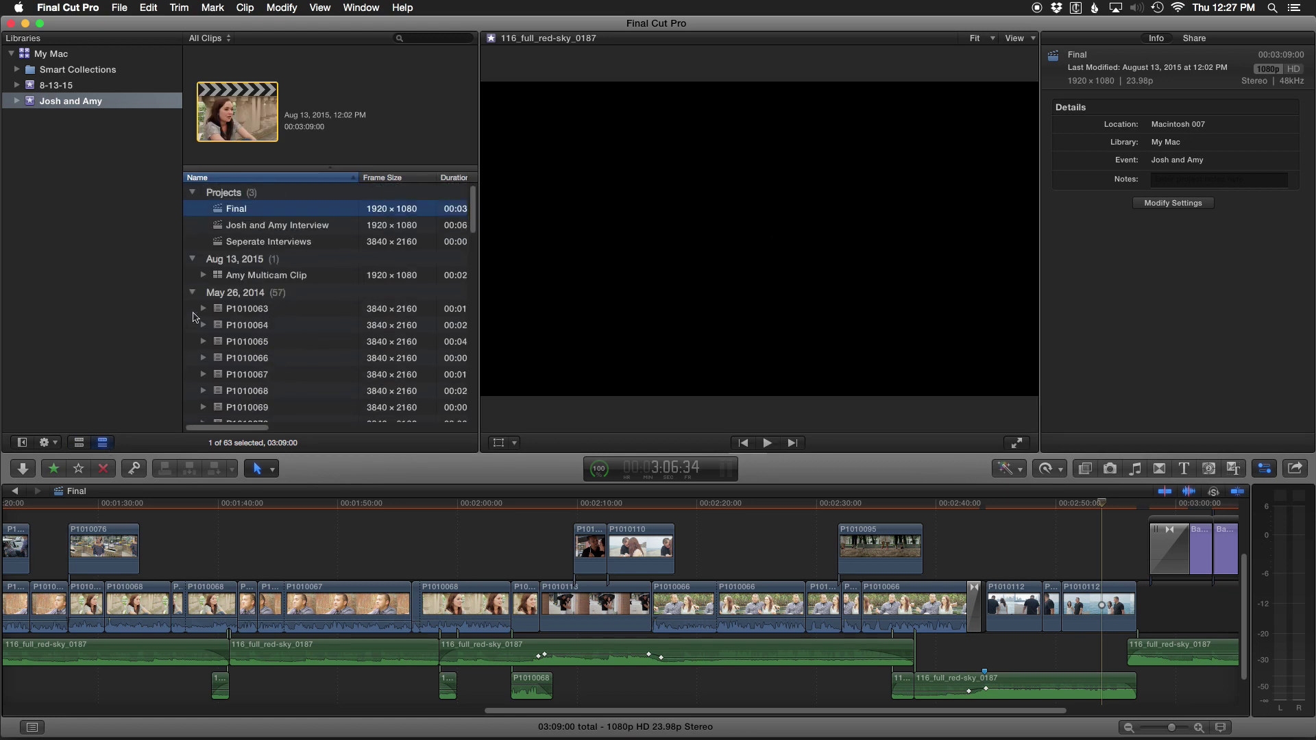
scroll(276, 305, down, 10)
scroll(277, 308, up, 10)
click(564, 244)
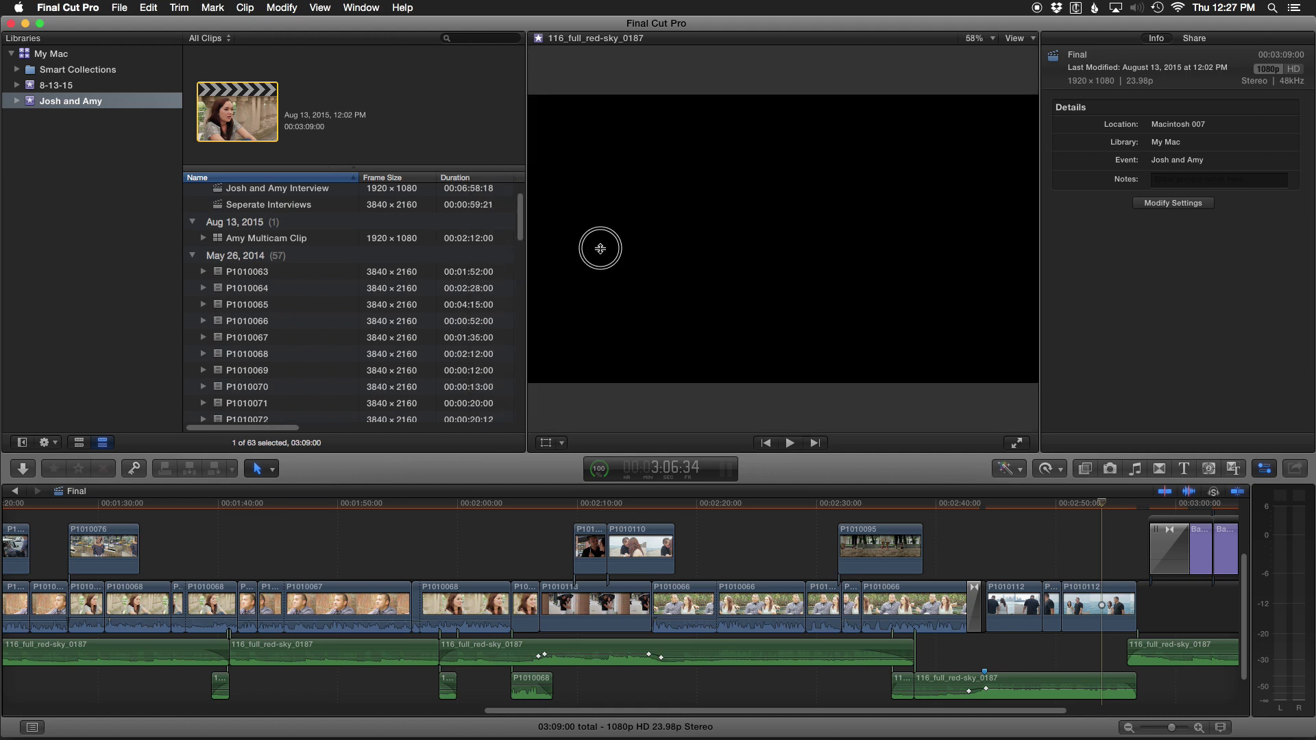
scroll(411, 274, up, 2)
scroll(329, 294, down, 15)
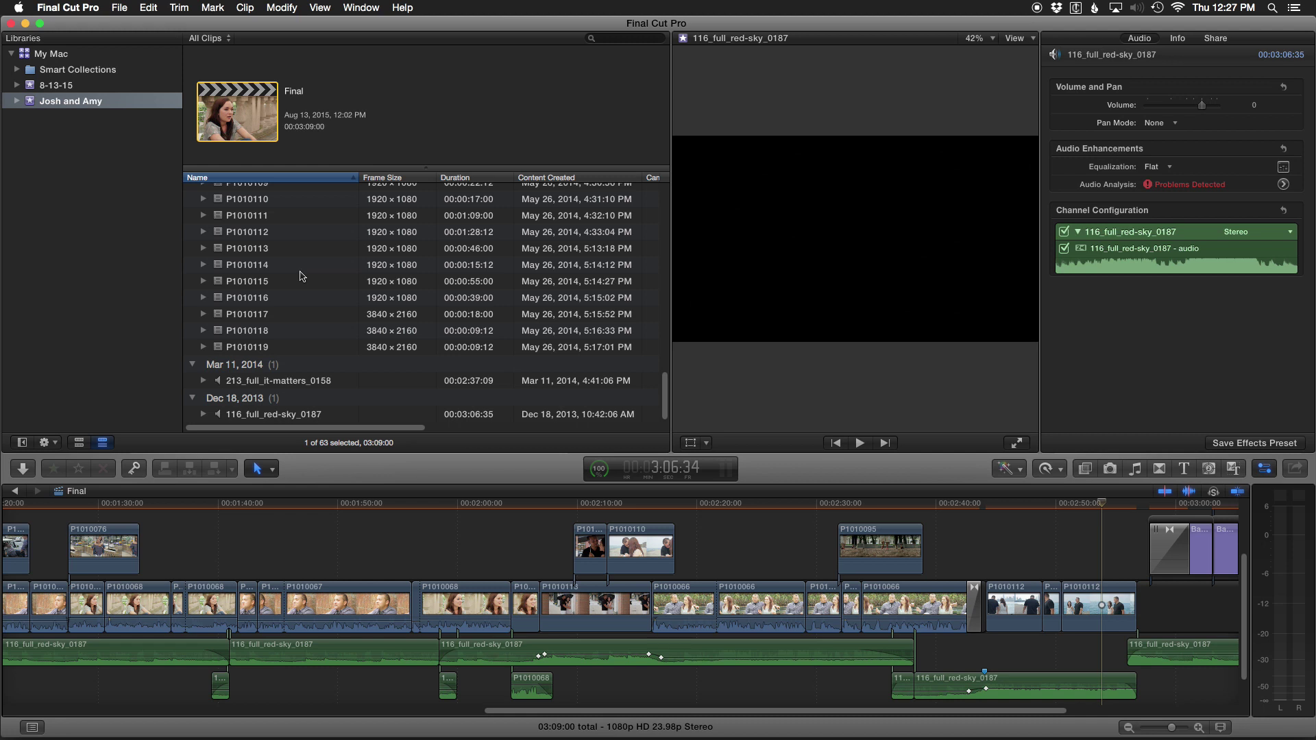
click(287, 252)
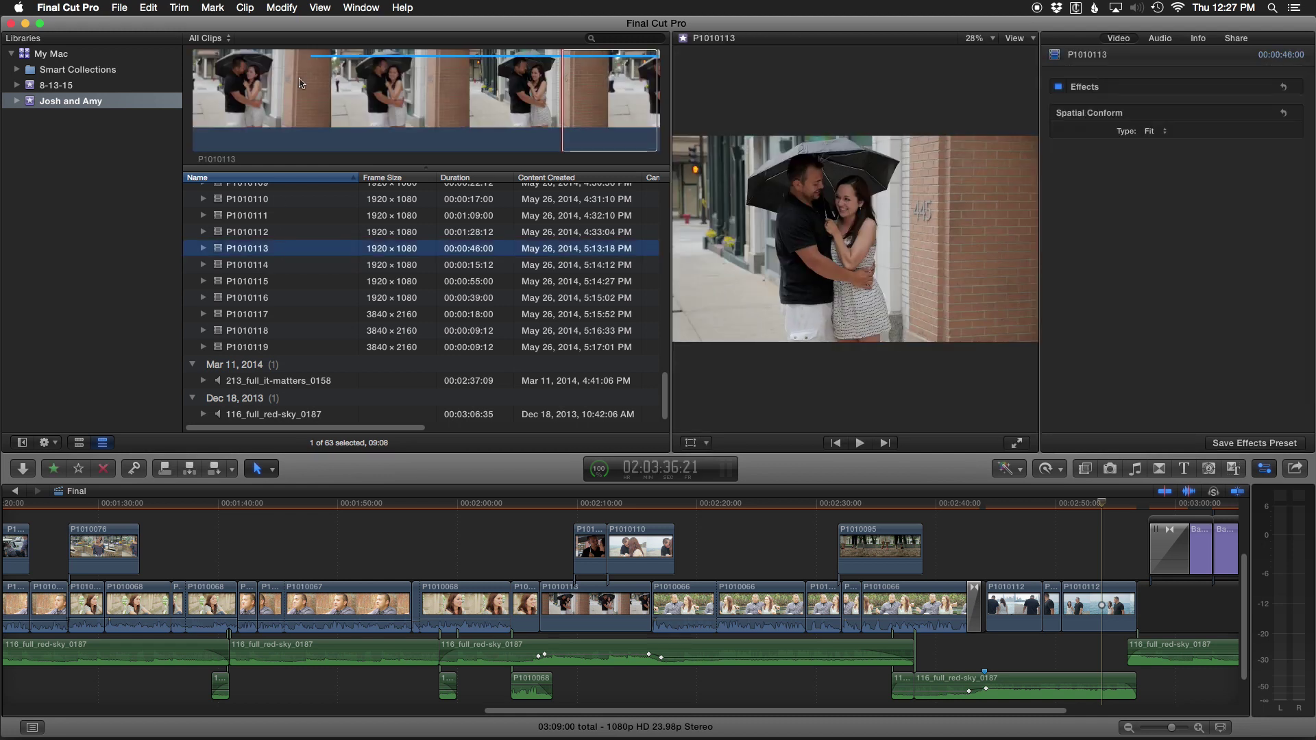
key(space)
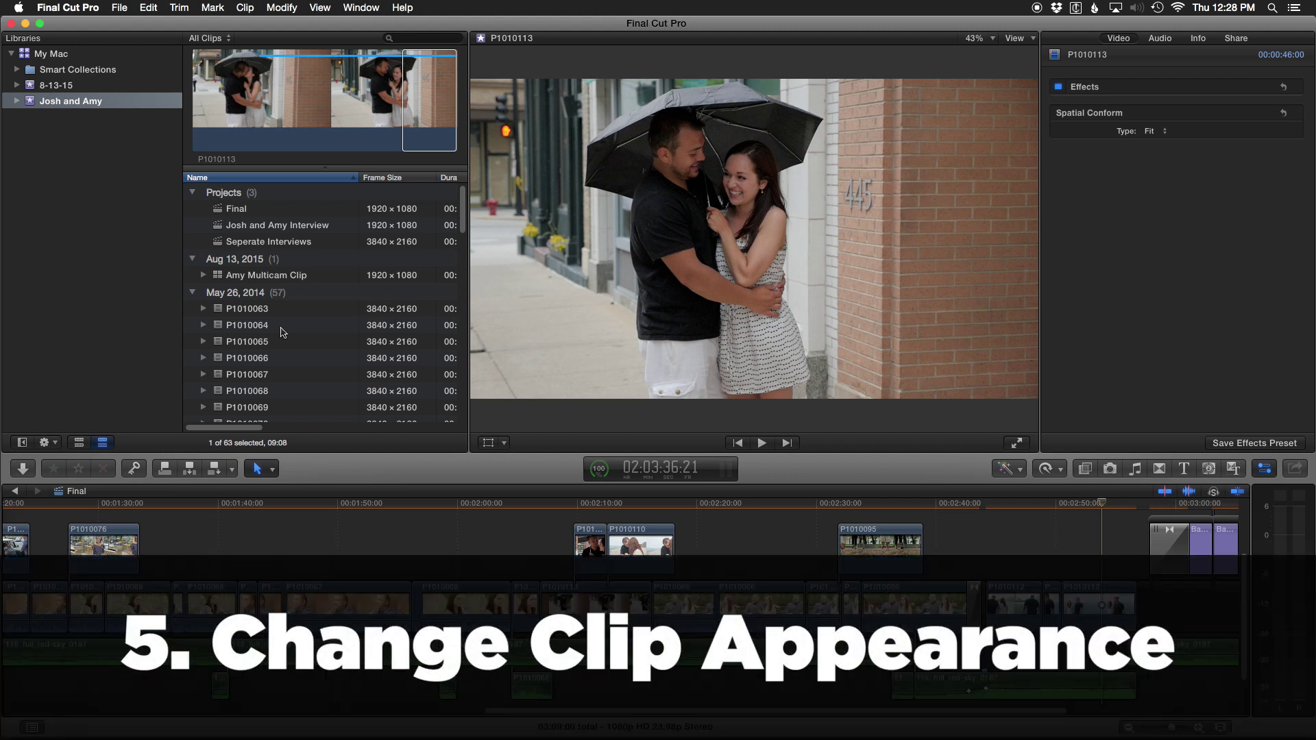
Step: Enlarge the timeline by raising the viewer divider and show timeline clips as names only
click(489, 464)
drag(488, 464, 508, 296)
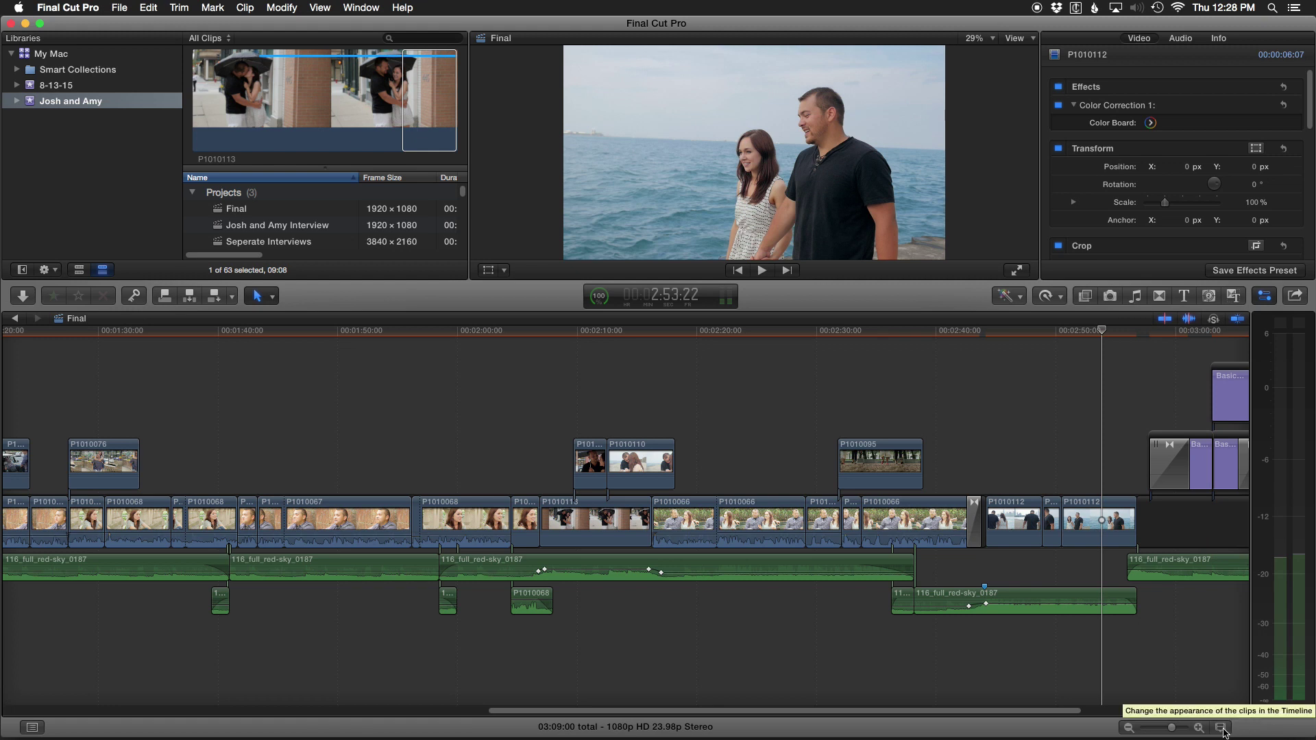
click(1222, 728)
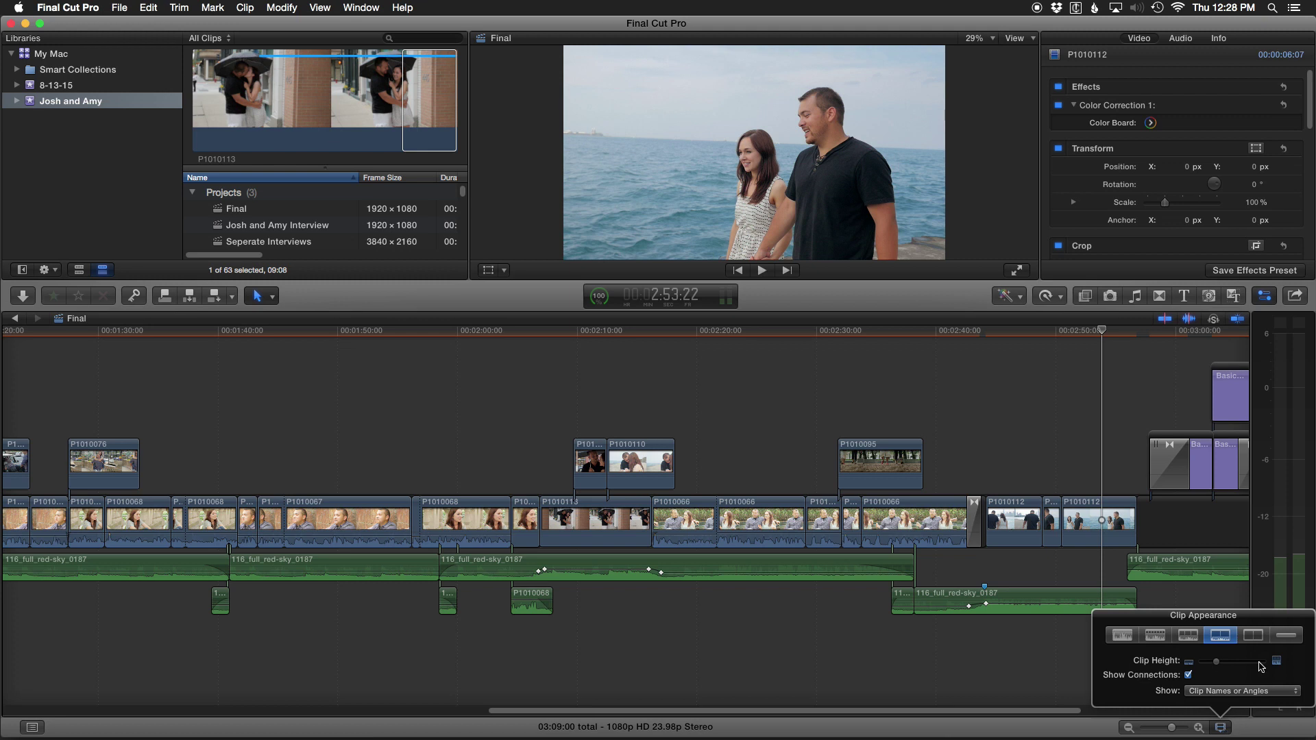
click(1291, 640)
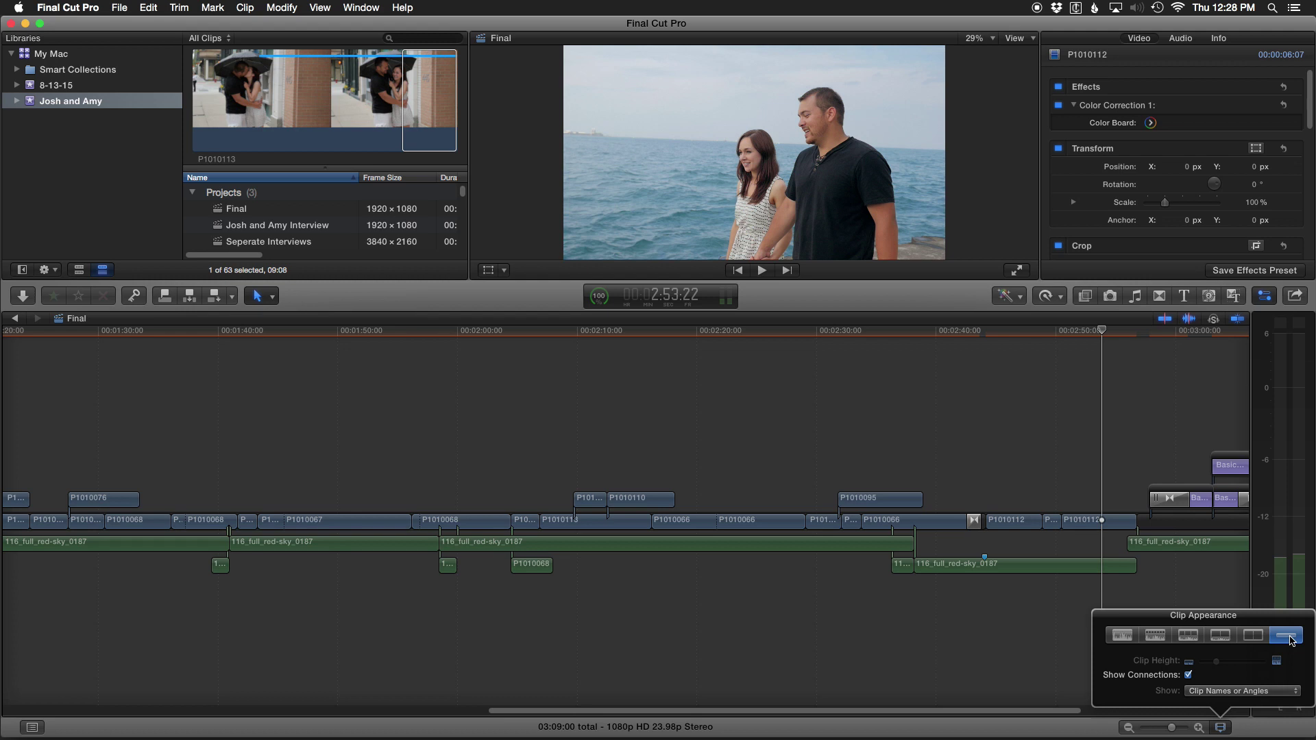
key(ctrl+alt+Down)
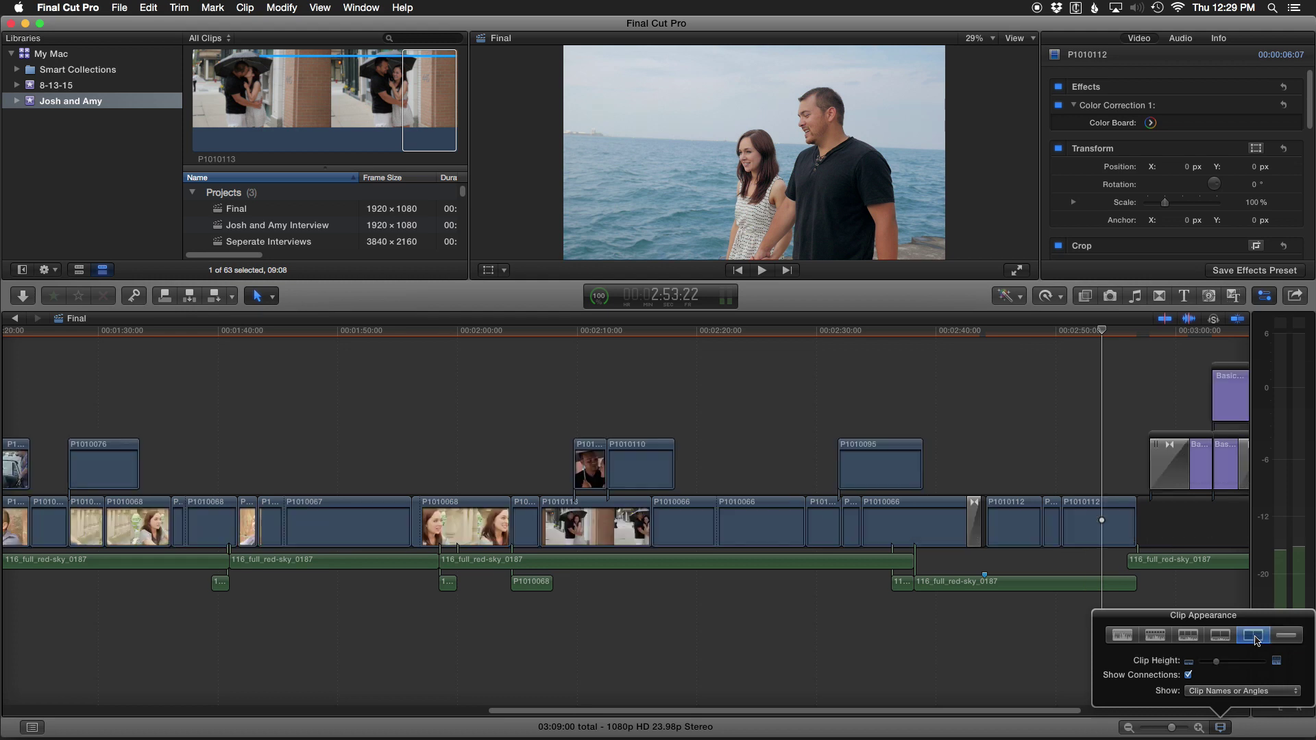
click(1286, 640)
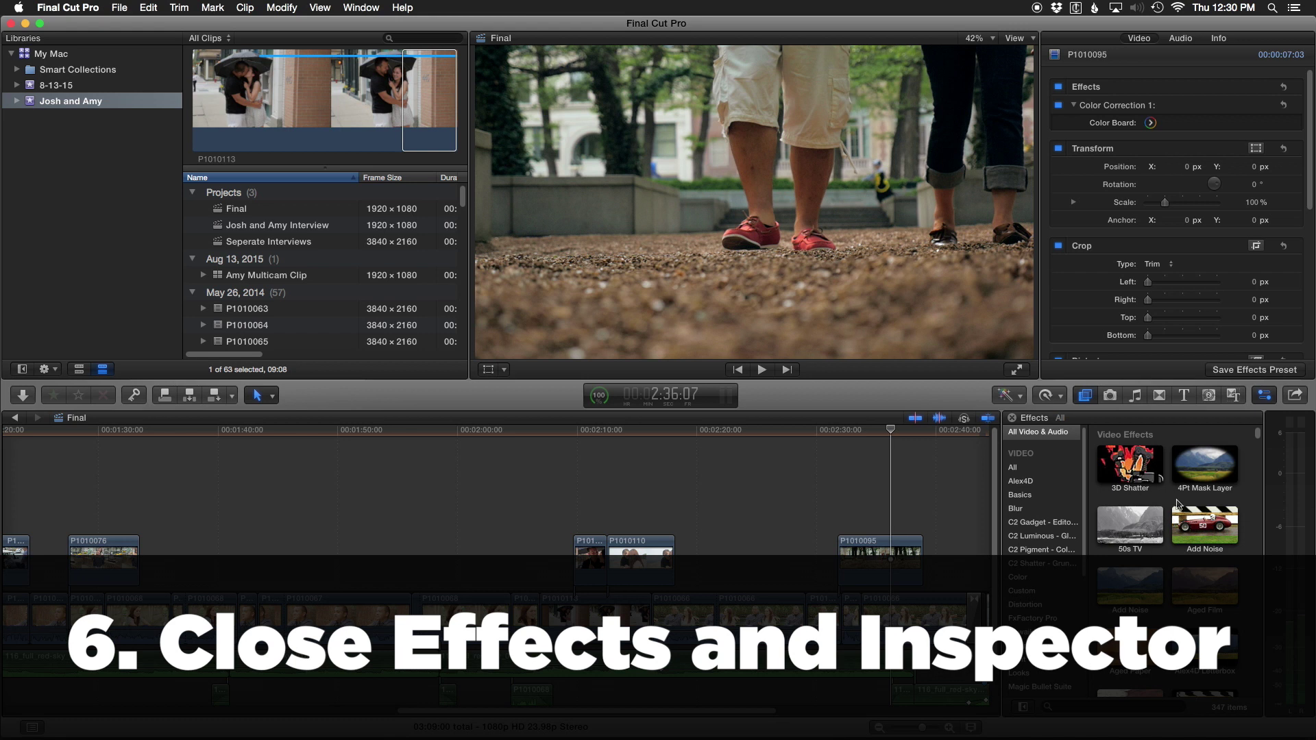
Step: Close and then reopen the Inspector and Effects browser
key(super+4)
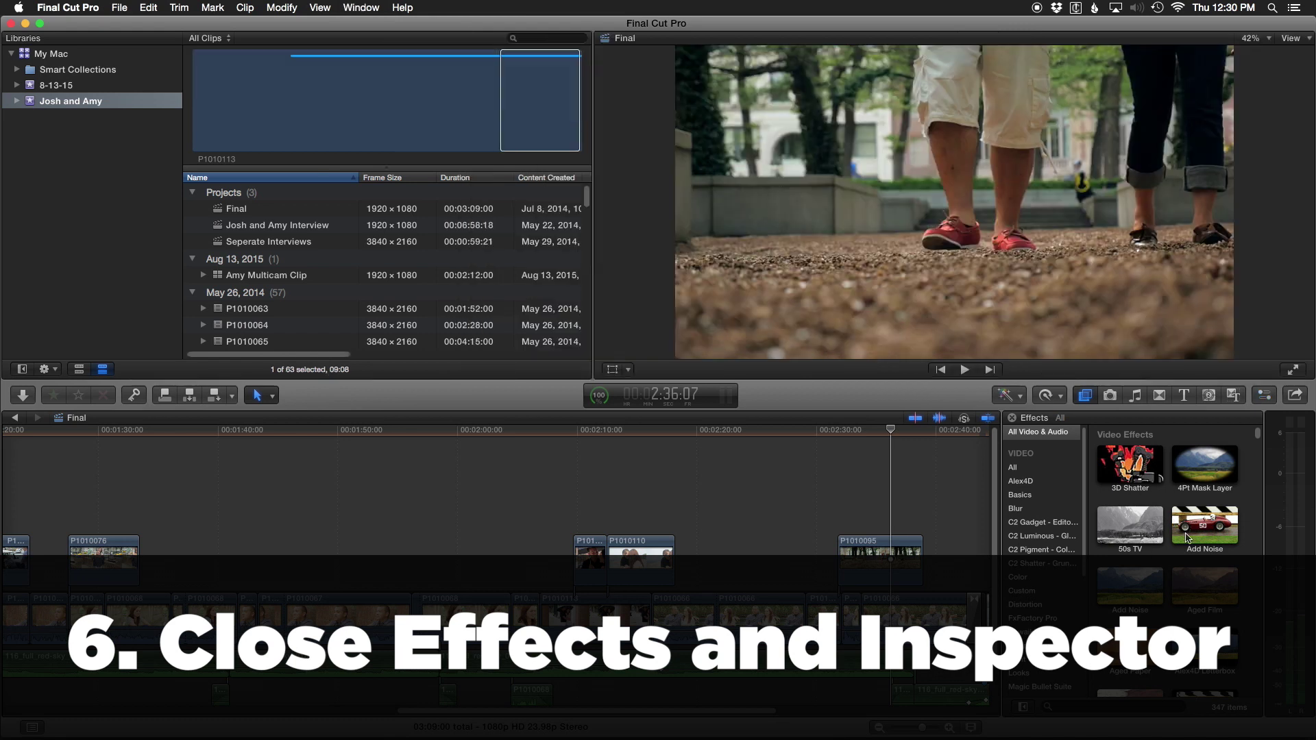
key(super+5)
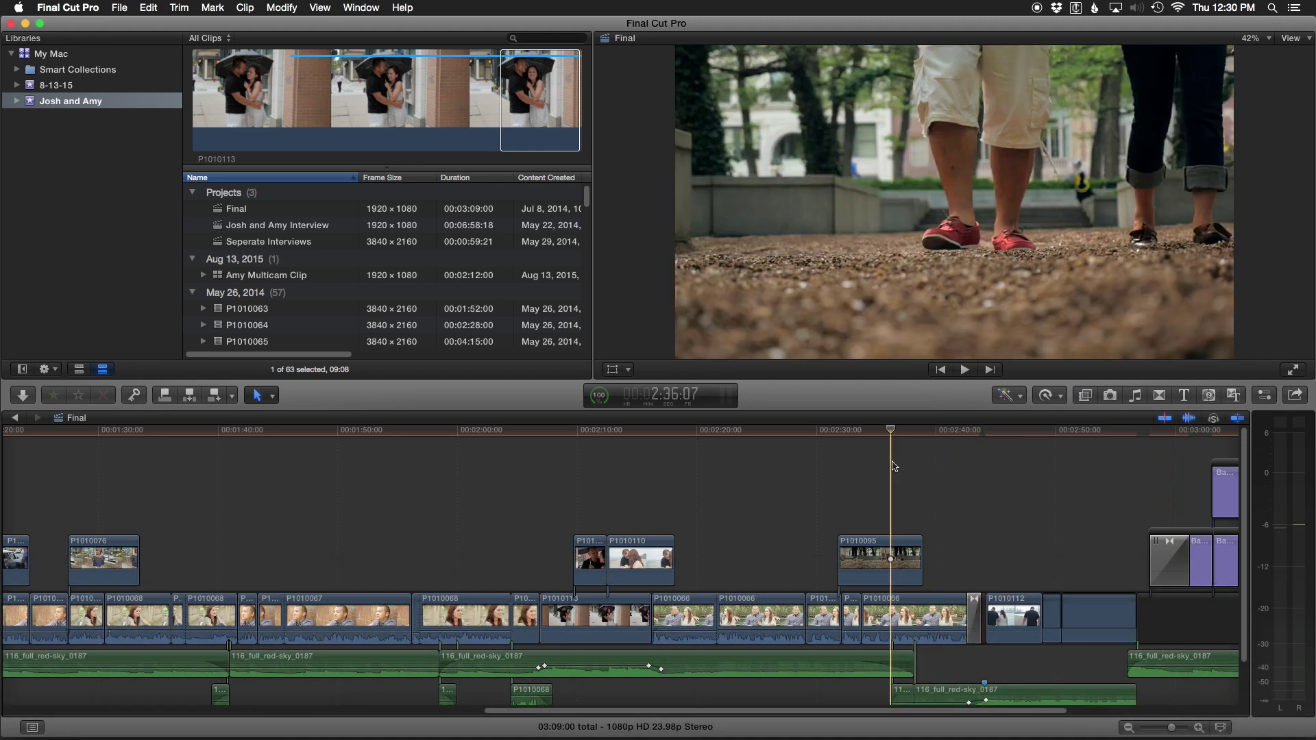
key(super+5)
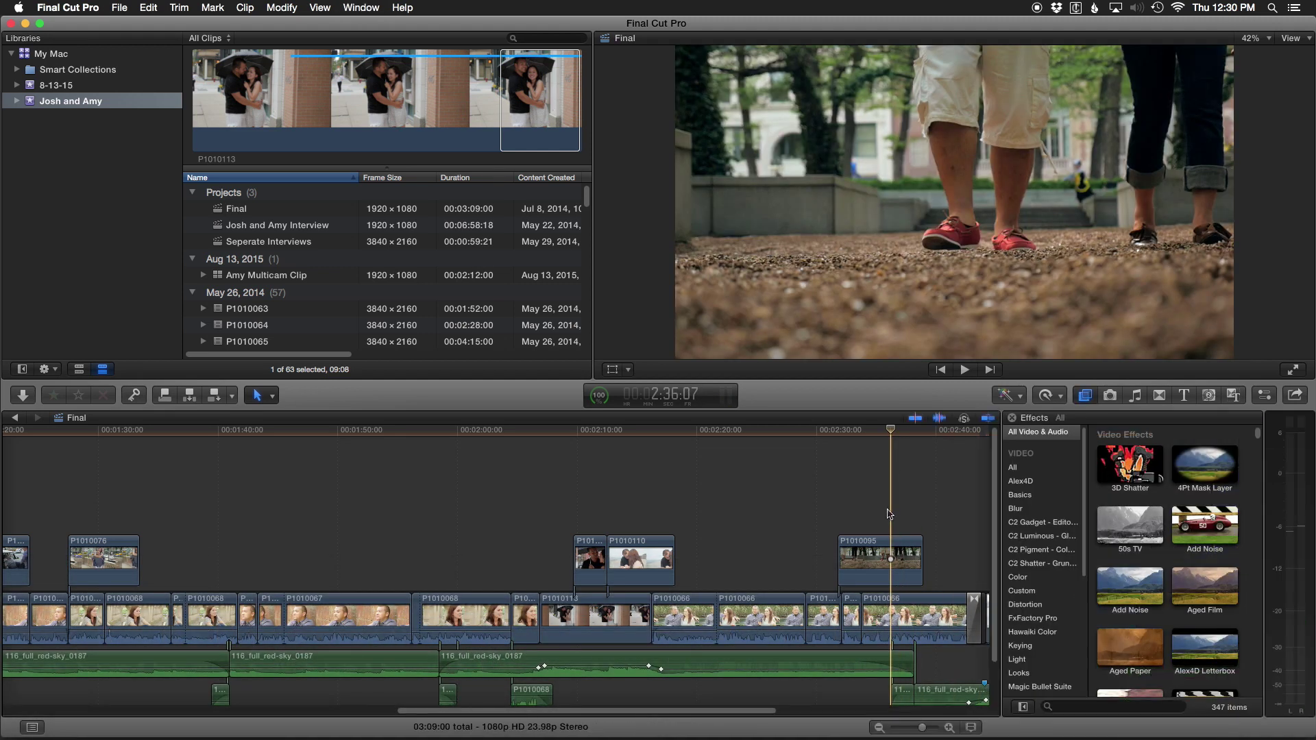
key(super+4)
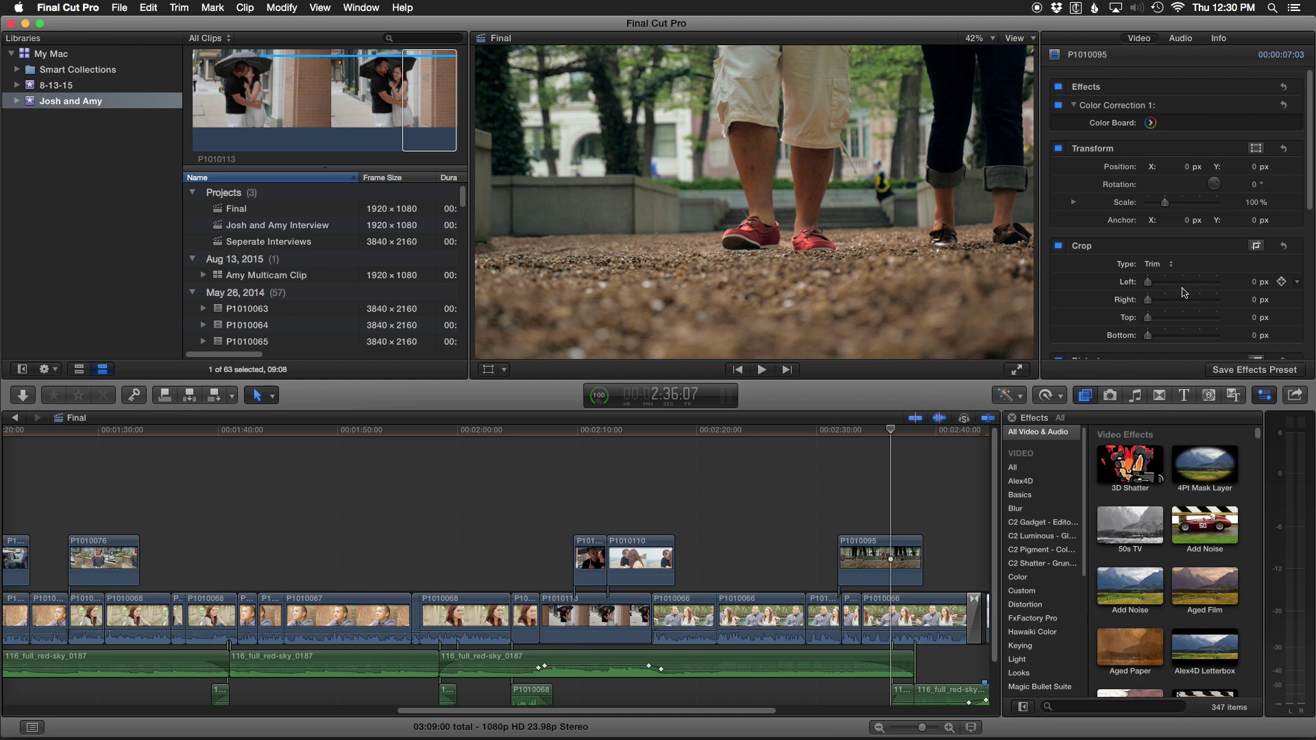
Step: Inspect clips P1010066, P1010110 and P1010068, then close the Inspector and Effects browser
click(771, 621)
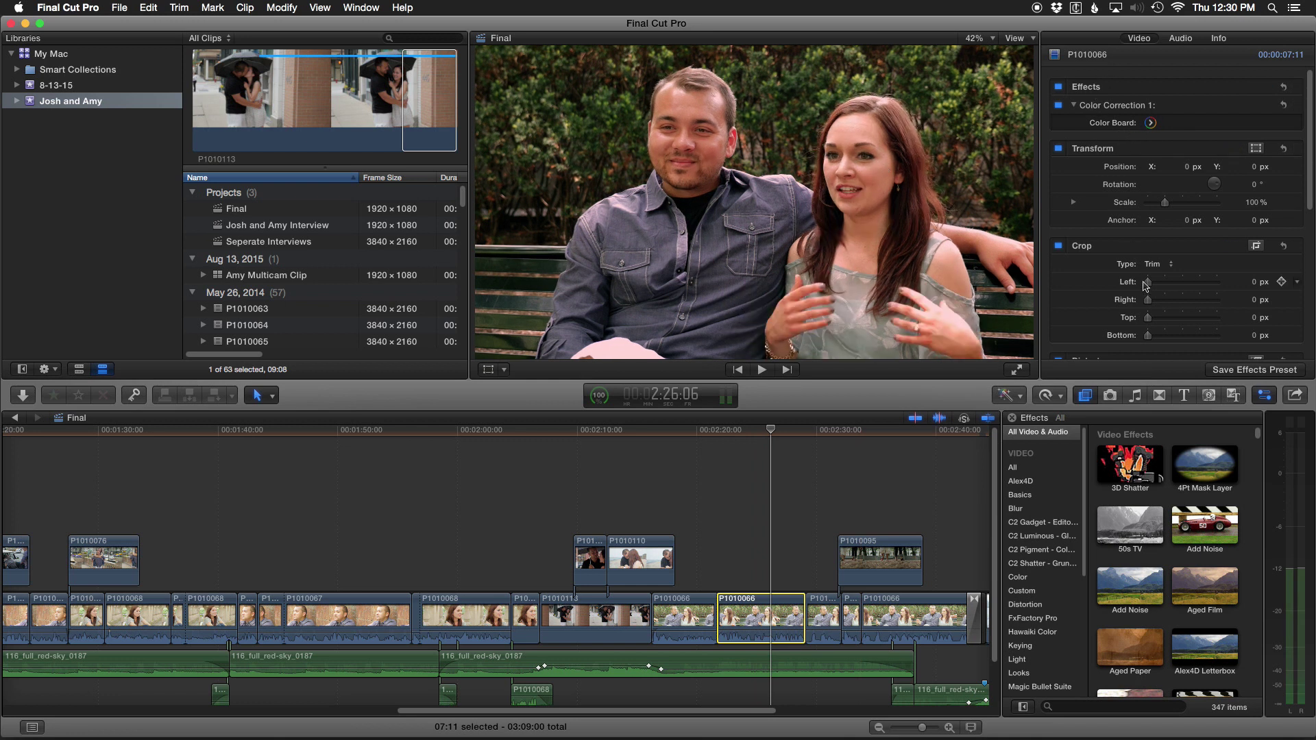
click(1180, 38)
click(1140, 37)
click(648, 494)
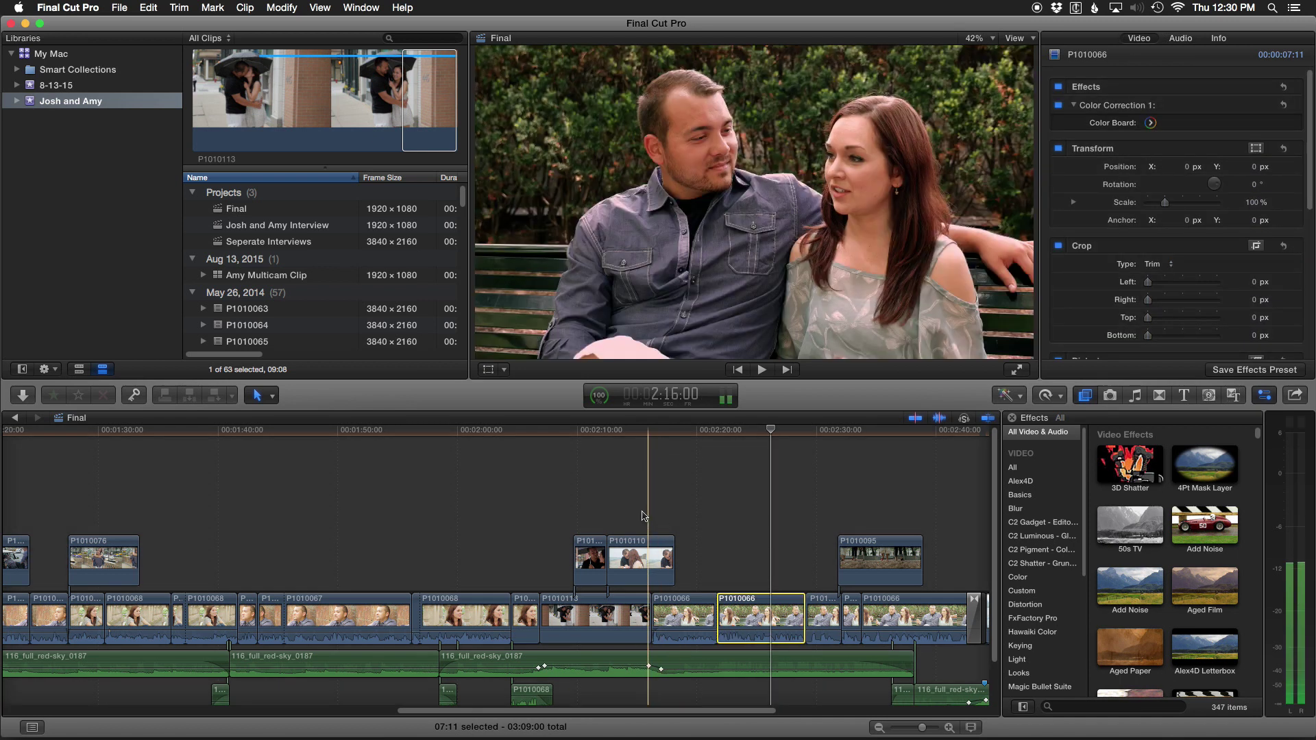
click(639, 557)
click(487, 617)
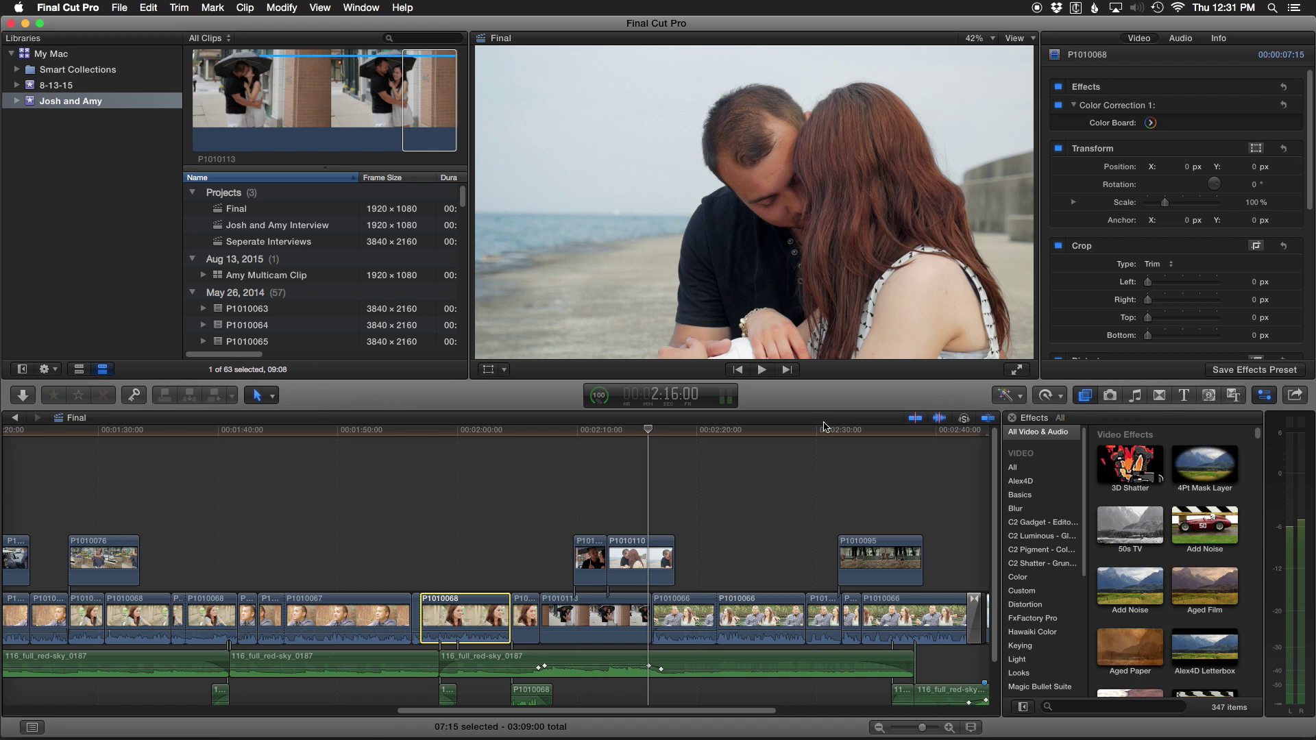
key(super+4)
key(super+5)
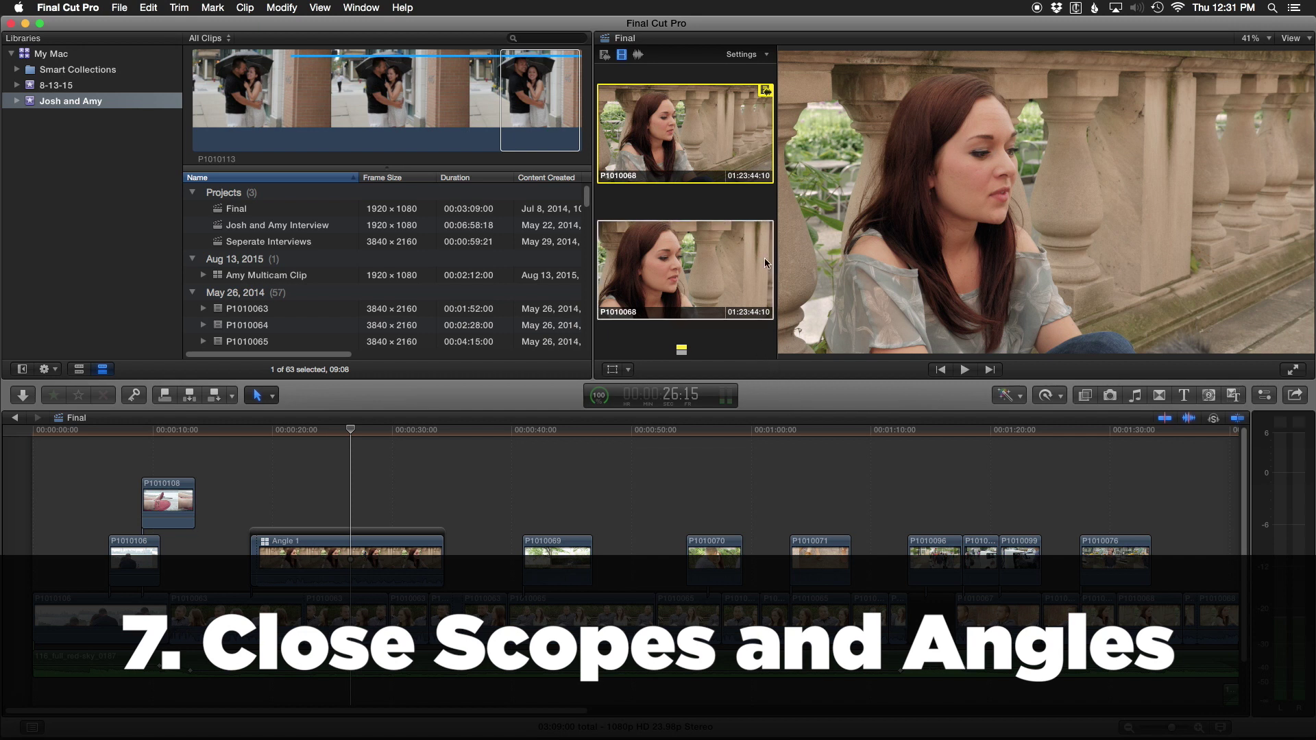
Step: Hide the Libraries and Browser panes and close the Angle Viewer
key(ctrl+super+1)
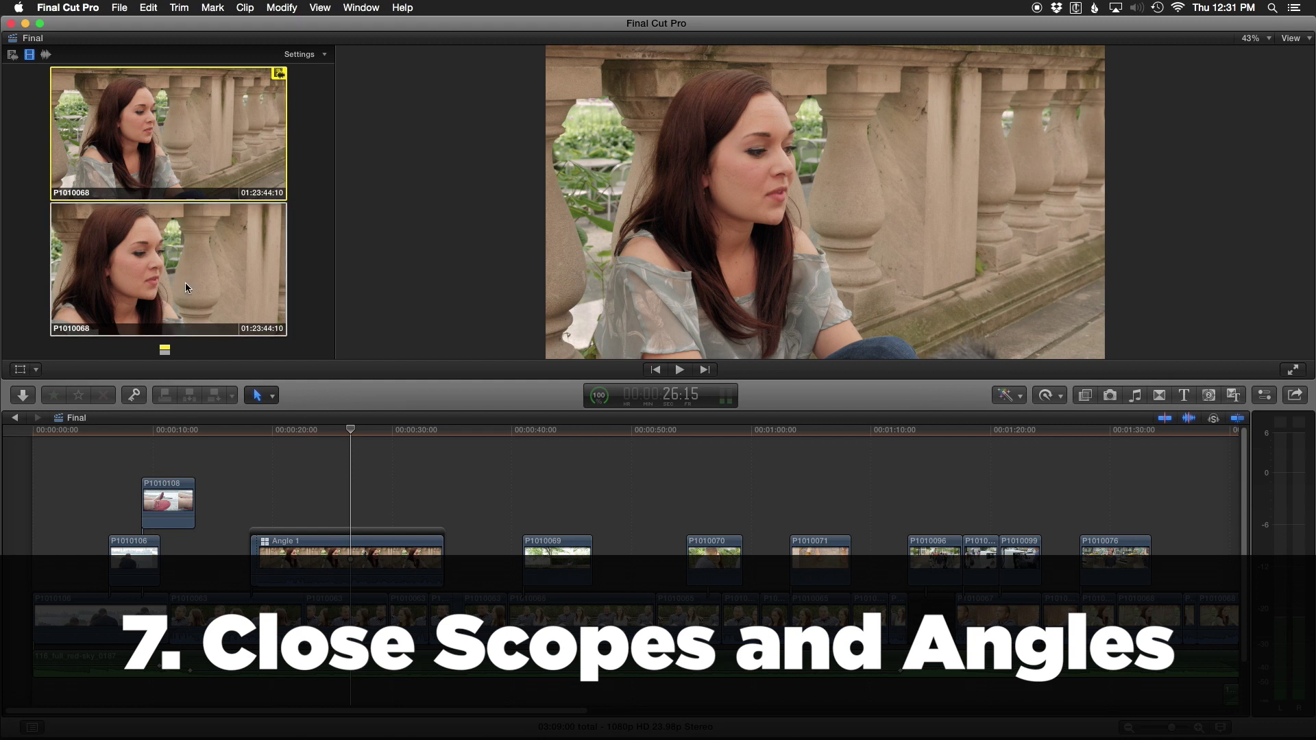
key(shift+super+7)
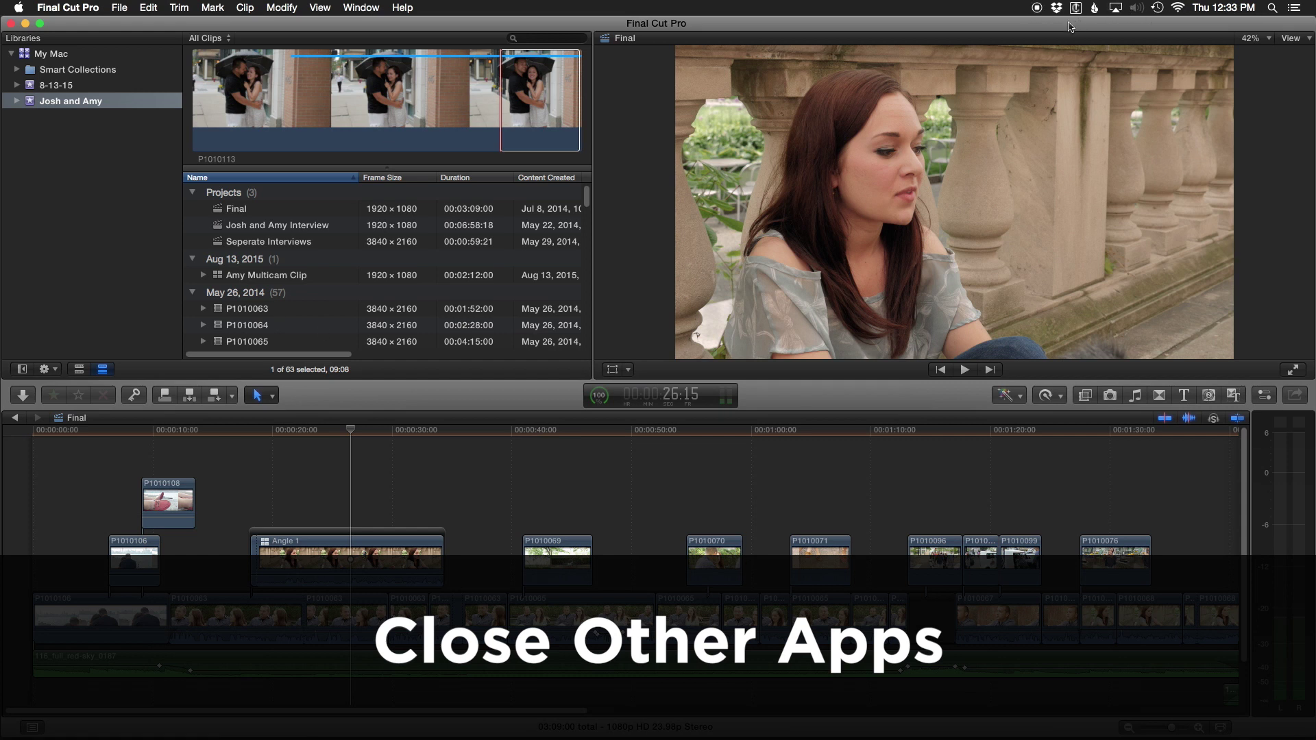
Step: Launch Activity Monitor from Spotlight and position its window over the editor
key(super+space)
text(act)
key(Return)
drag(610, 152, 556, 131)
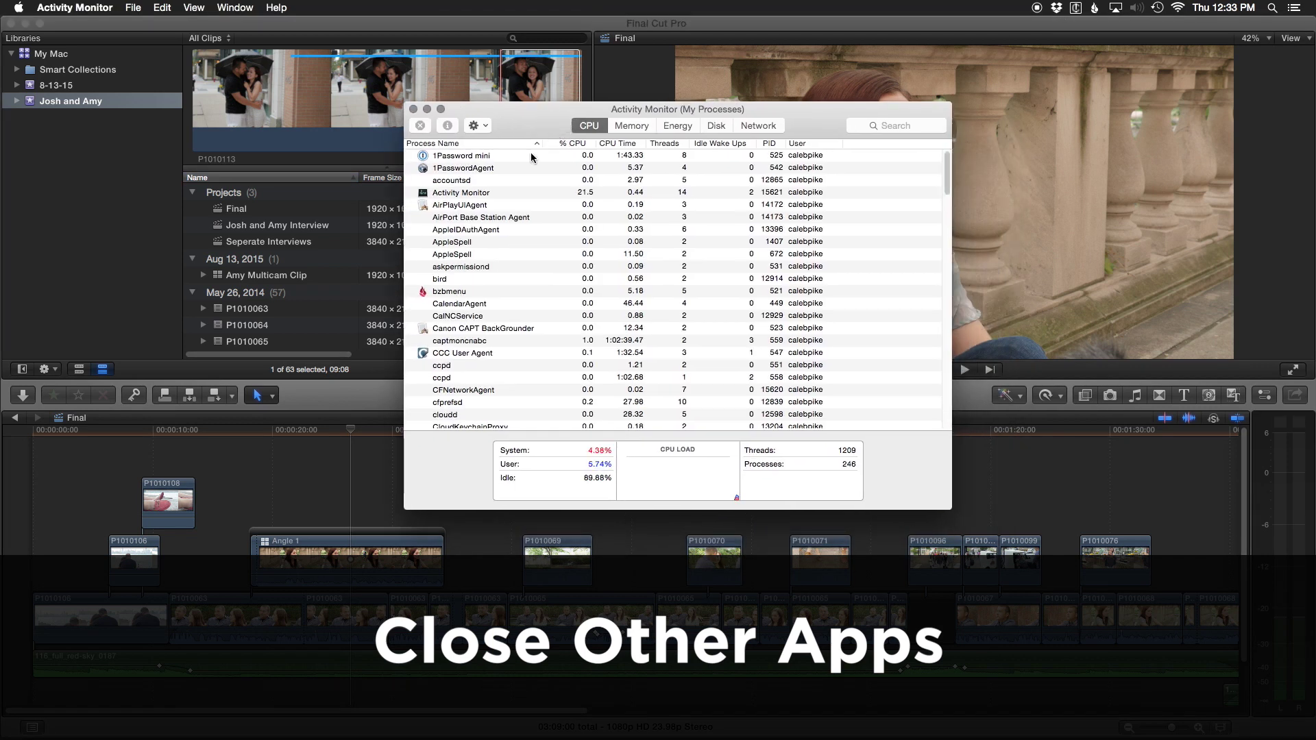
Step: Sort processes by % CPU, close the Activity Monitor window, and switch applications
click(577, 144)
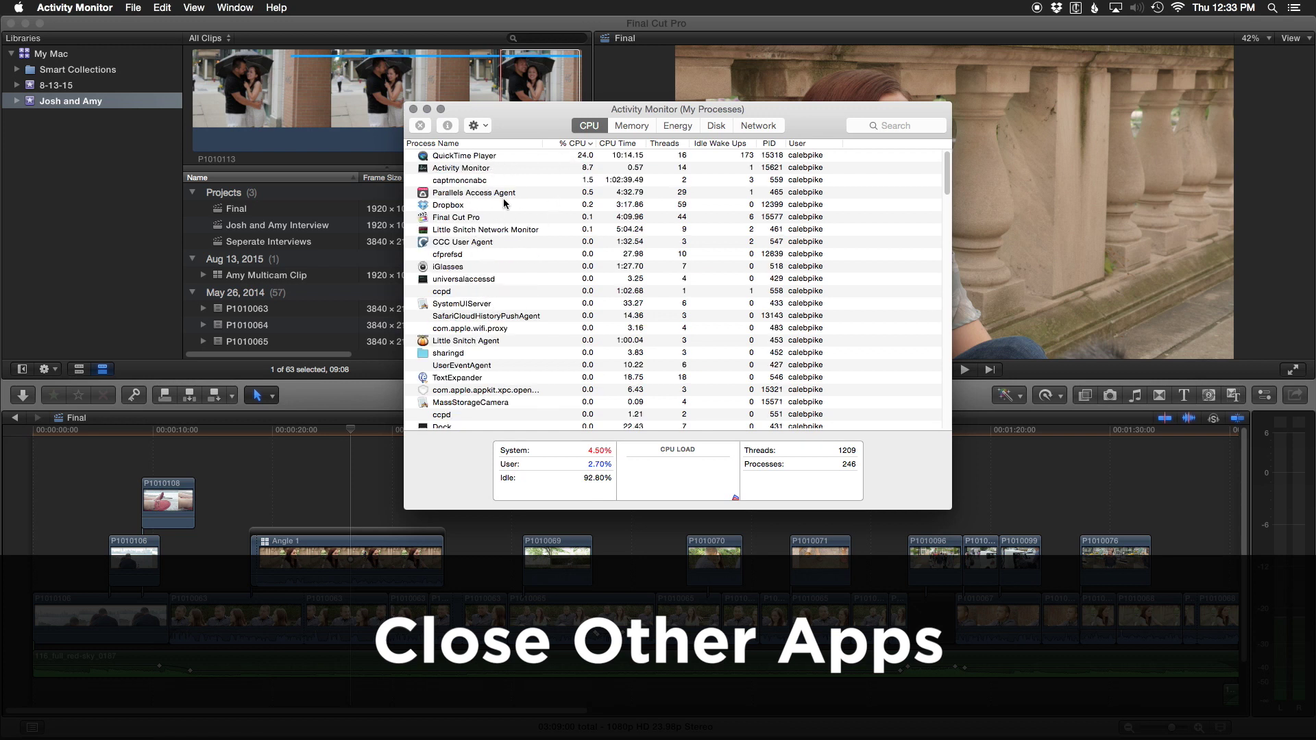
click(413, 109)
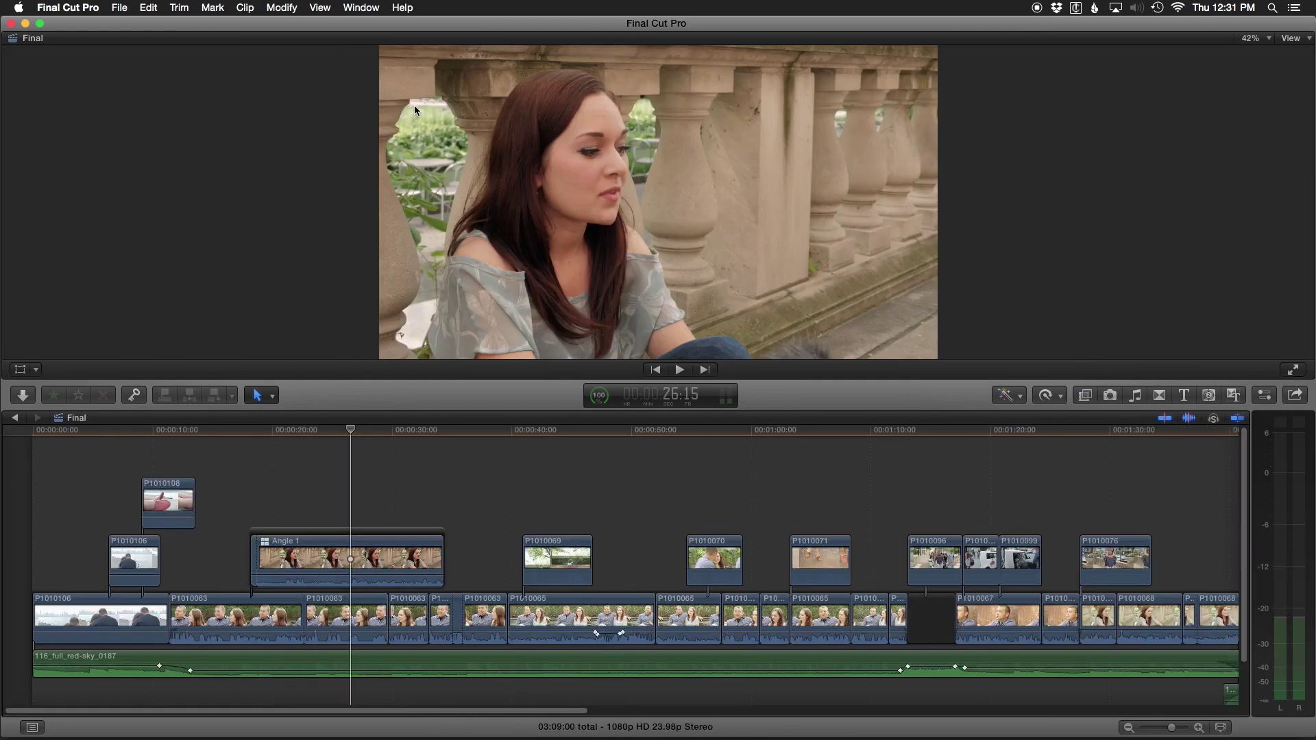
key(super+Tab)
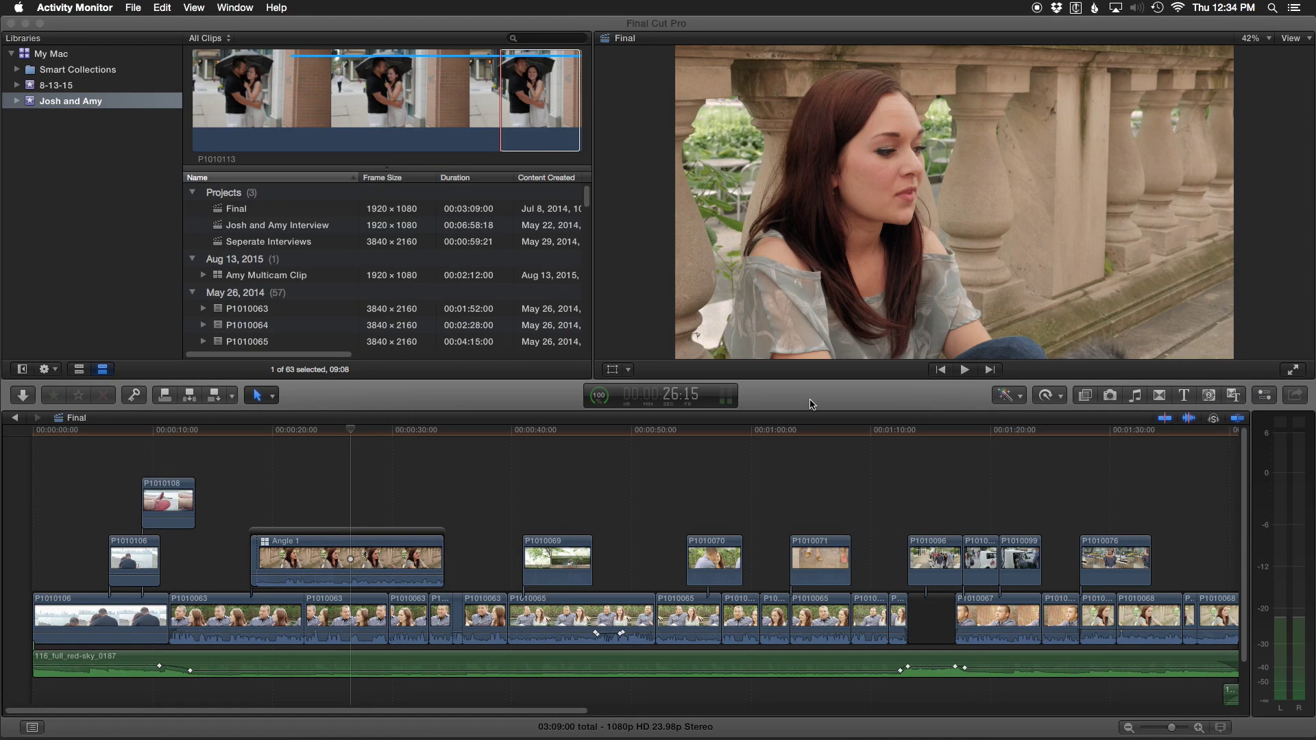